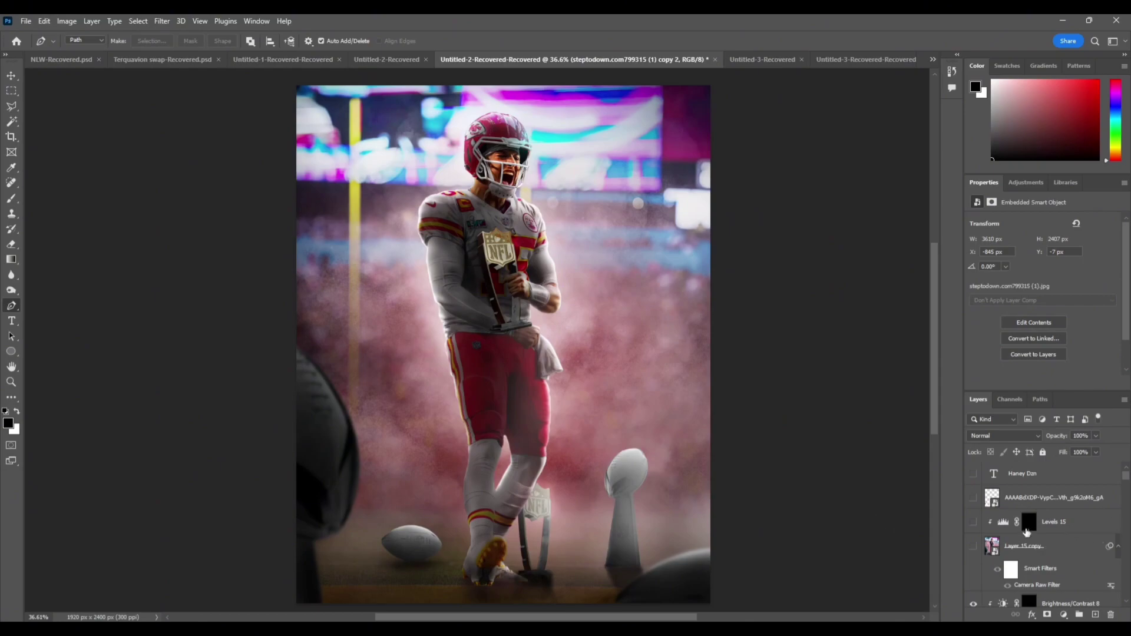
Step: Select Layer 15 copy and turn on Levels 15, comparing it off and on
{"action": "left_click", "coordinate": [1032, 548]}
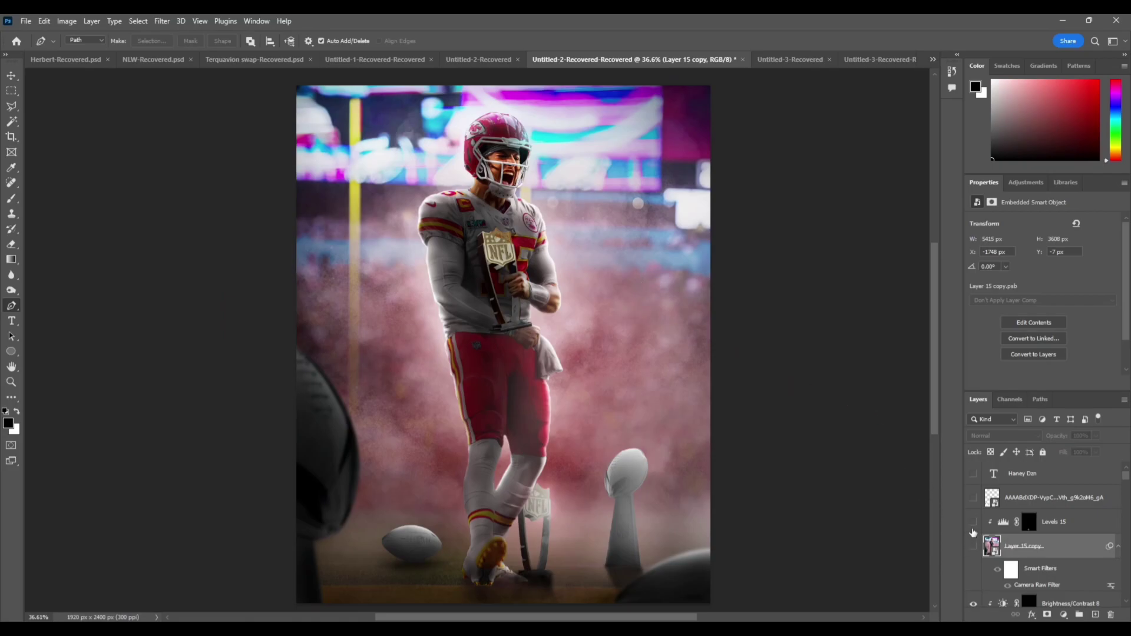
{"action": "left_click", "coordinate": [974, 529]}
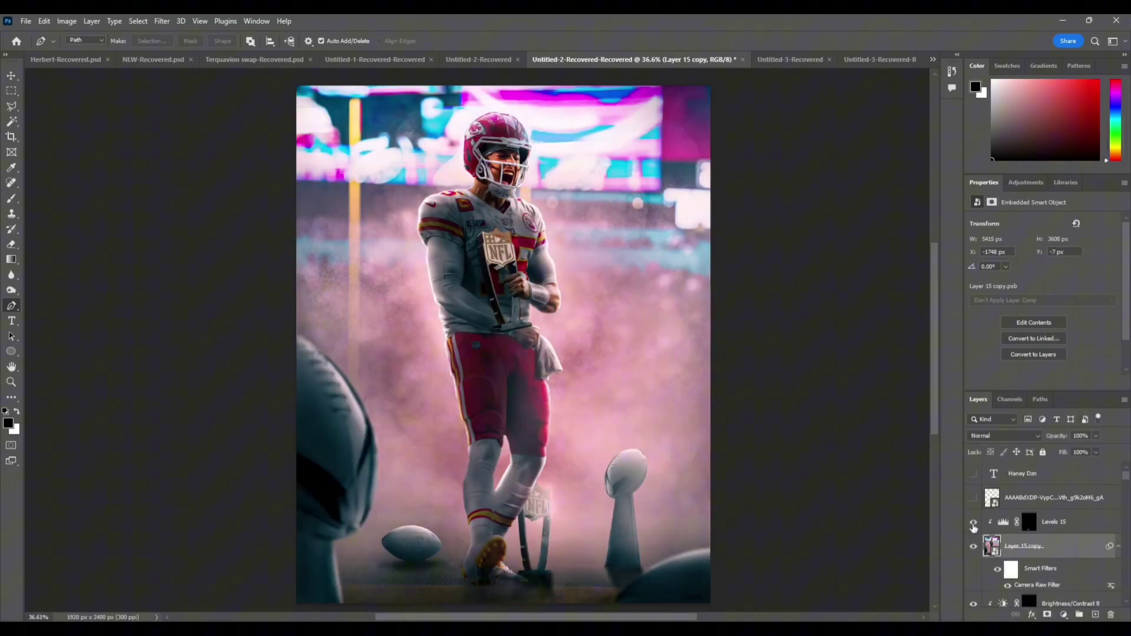
{"action": "left_click", "coordinate": [974, 524]}
{"action": "left_click", "coordinate": [974, 523]}
Step: Toggle Layer 15 copy repeatedly to compare, leave it visible, then select Brightness/Contrast 8
{"action": "left_click", "coordinate": [974, 546]}
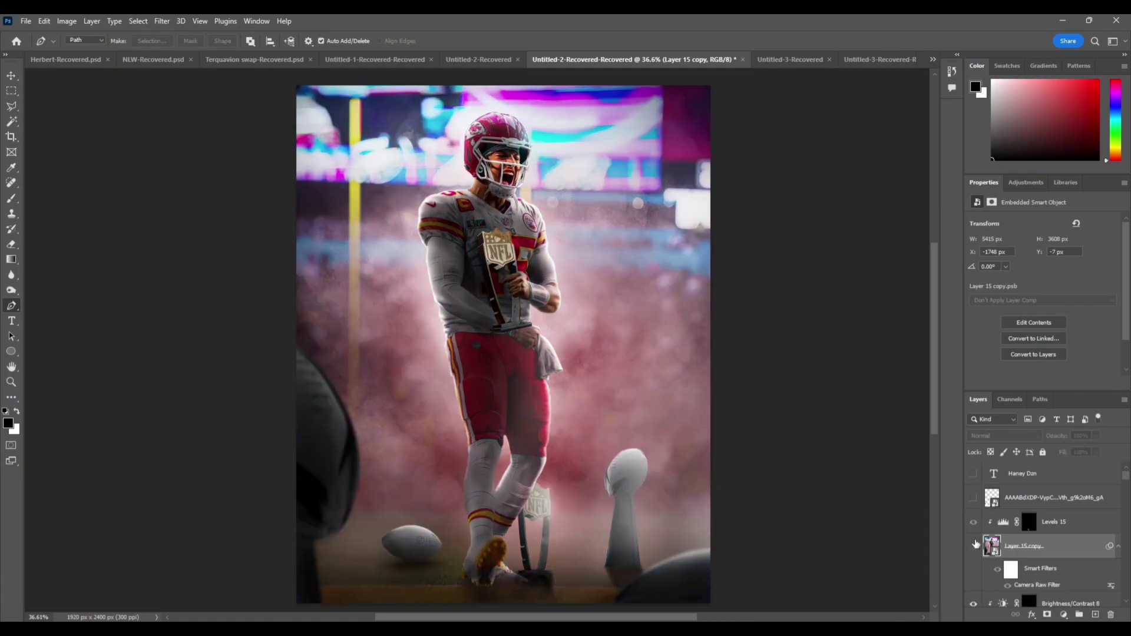
{"action": "left_click", "coordinate": [974, 545]}
{"action": "left_click", "coordinate": [974, 546]}
{"action": "left_click", "coordinate": [975, 545]}
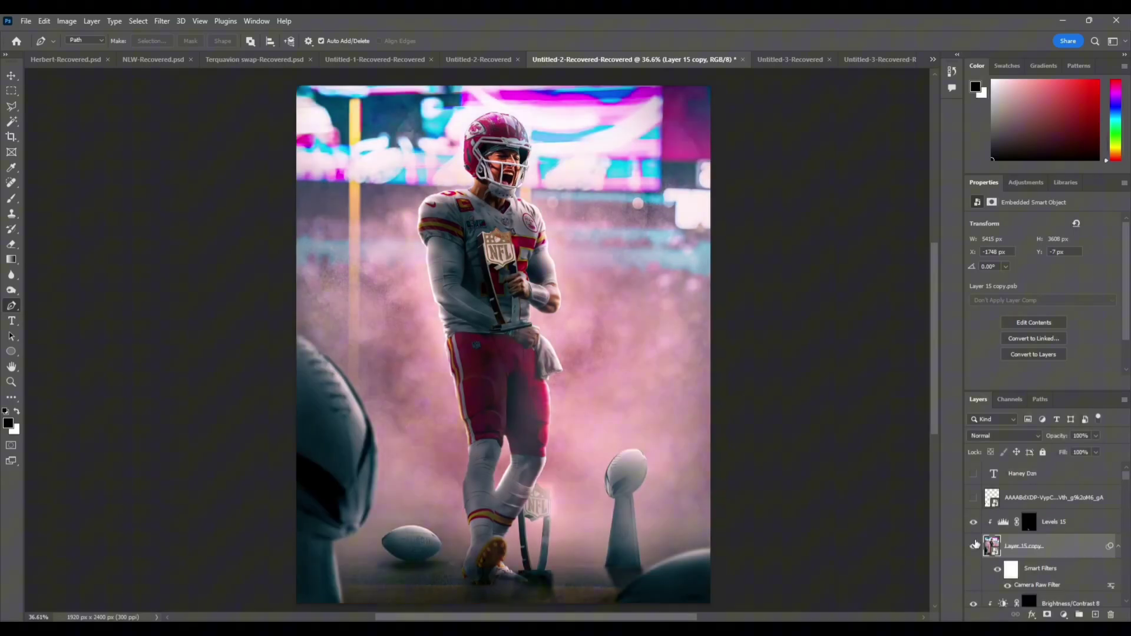
{"action": "left_click", "coordinate": [975, 546]}
{"action": "left_click", "coordinate": [975, 545]}
{"action": "left_click", "coordinate": [974, 545]}
{"action": "left_click", "coordinate": [974, 546]}
{"action": "left_click", "coordinate": [975, 546]}
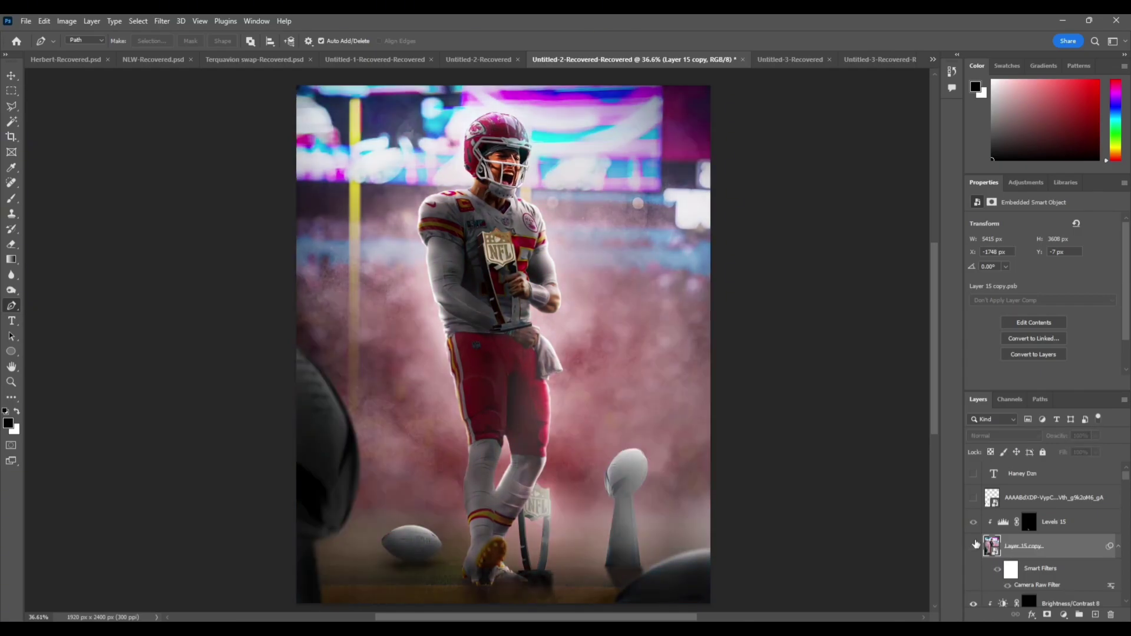
{"action": "left_click", "coordinate": [974, 546]}
{"action": "scroll", "coordinate": [1042, 588], "scroll_direction": "down", "scroll_amount": 1}
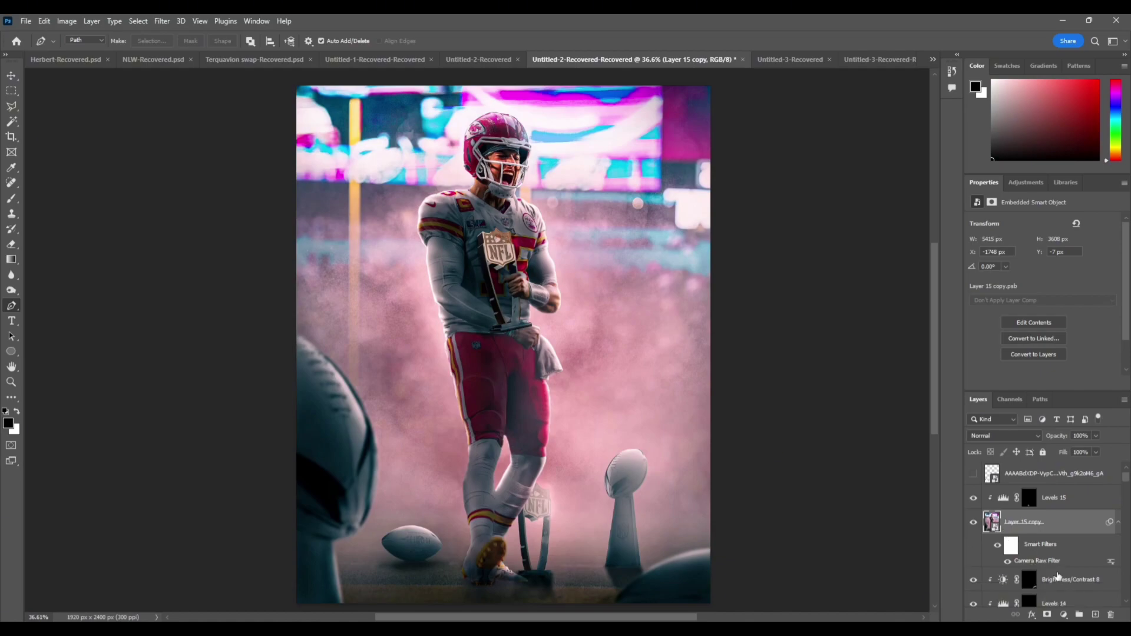
{"action": "left_click", "coordinate": [1057, 578]}
Step: Hide Layer 15 copy and select Brightness/Contrast 8 through Layer 2
{"action": "scroll", "coordinate": [1047, 565], "scroll_direction": "down", "scroll_amount": 3}
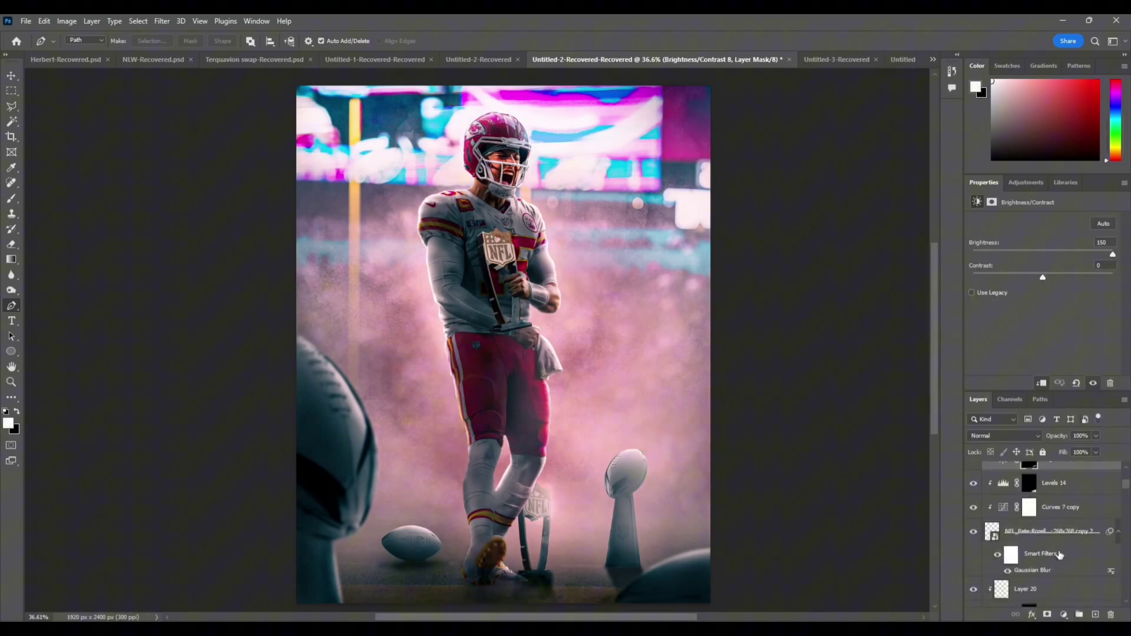
{"action": "scroll", "coordinate": [975, 523], "scroll_direction": "up", "scroll_amount": 3}
{"action": "left_click", "coordinate": [974, 523]}
{"action": "scroll", "coordinate": [1043, 518], "scroll_direction": "down", "scroll_amount": 4}
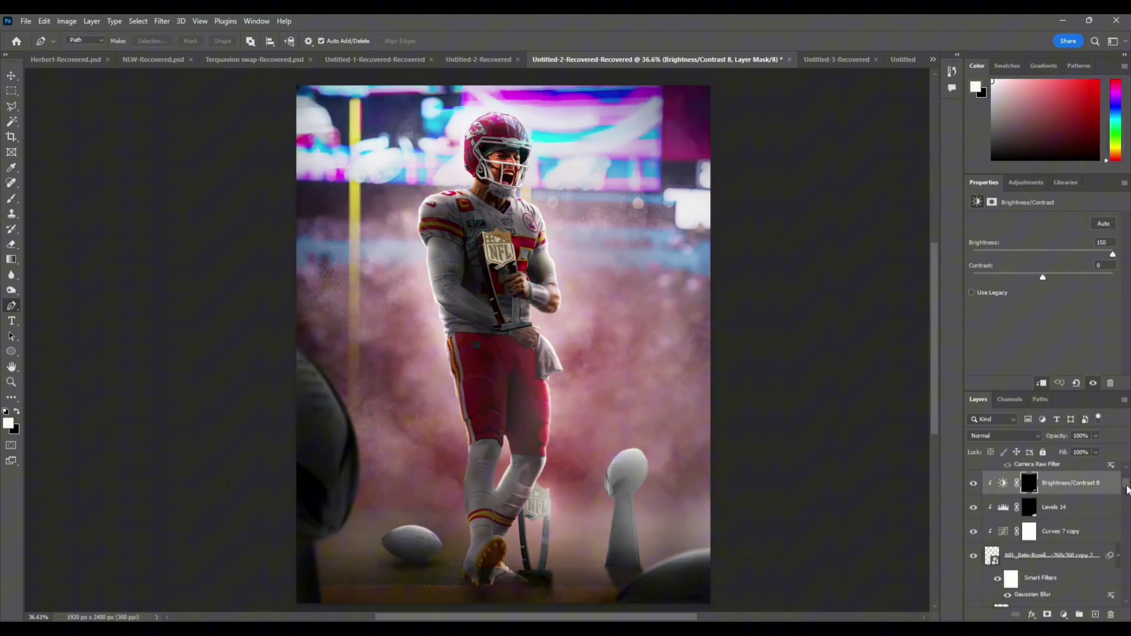
{"action": "left_click", "coordinate": [1078, 484]}
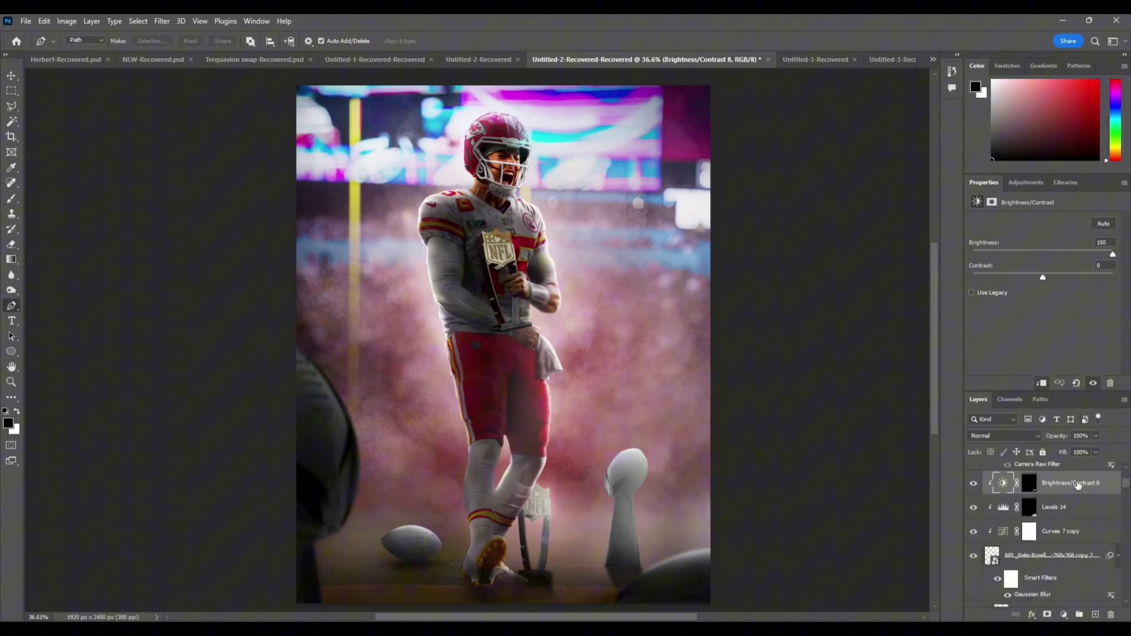
{"action": "left_click_drag", "start_coordinate": [1125, 487], "coordinate": [1127, 611]}
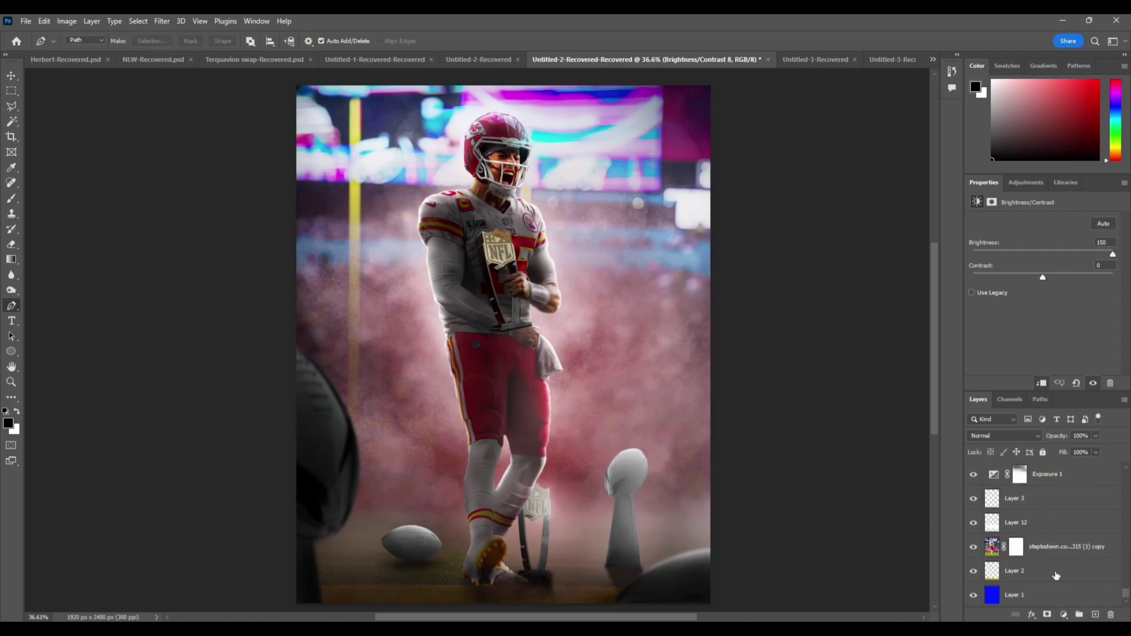
{"action": "left_click", "coordinate": [1078, 575], "text": "shift"}
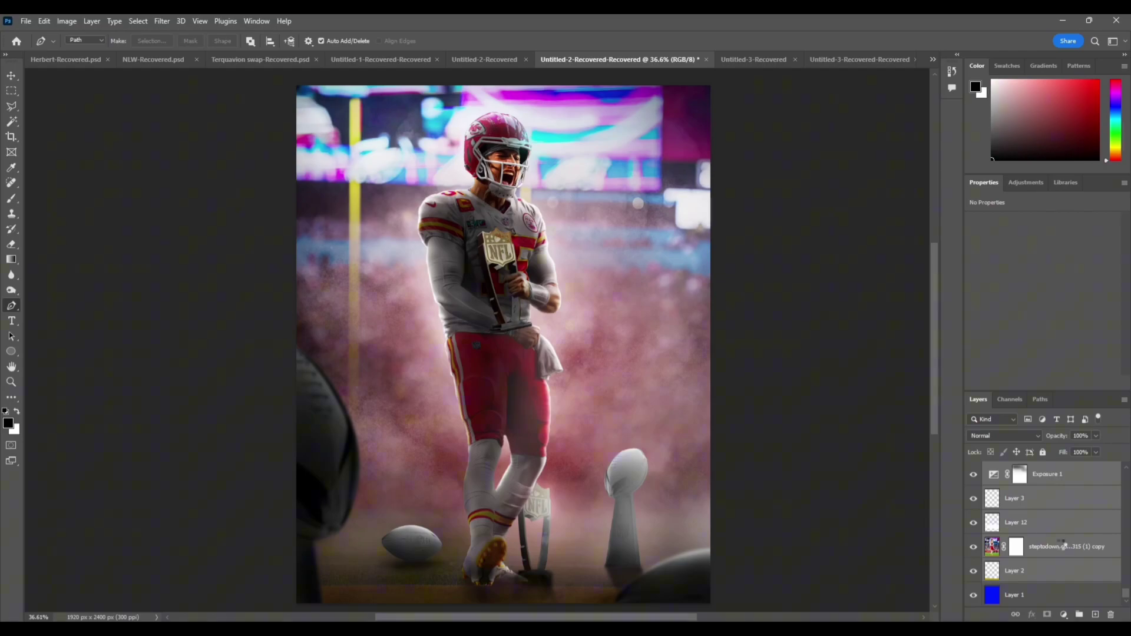
{"action": "scroll", "coordinate": [1068, 549], "scroll_direction": "up", "scroll_amount": 10}
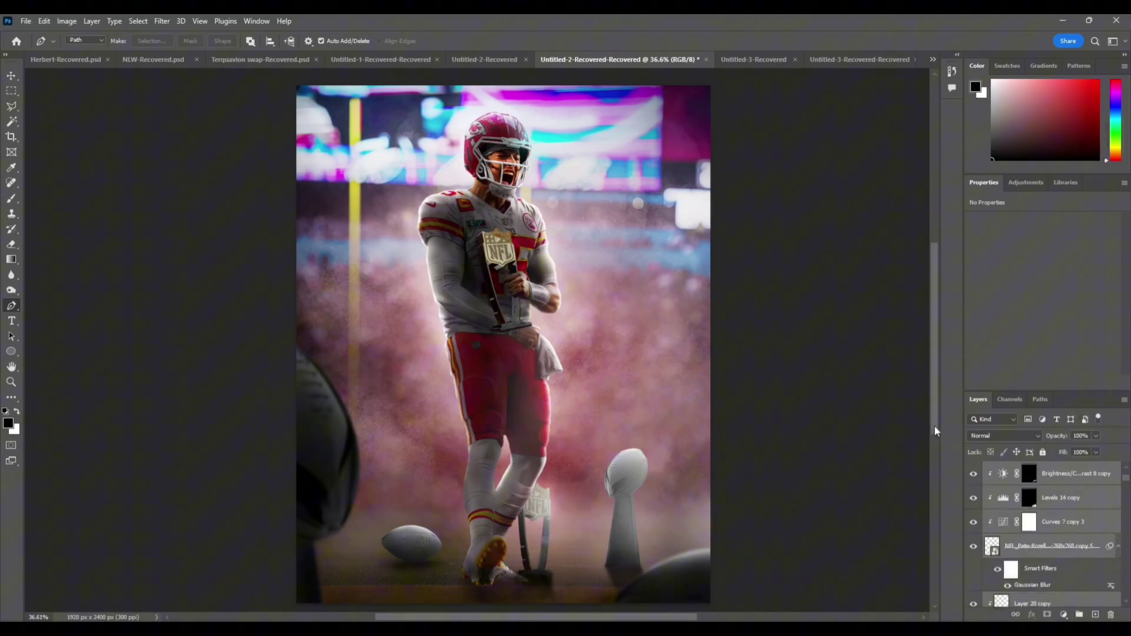
Step: Stamp the selected layers into a merged copy and convert it to a smart object
{"action": "key", "text": "ctrl+e"}
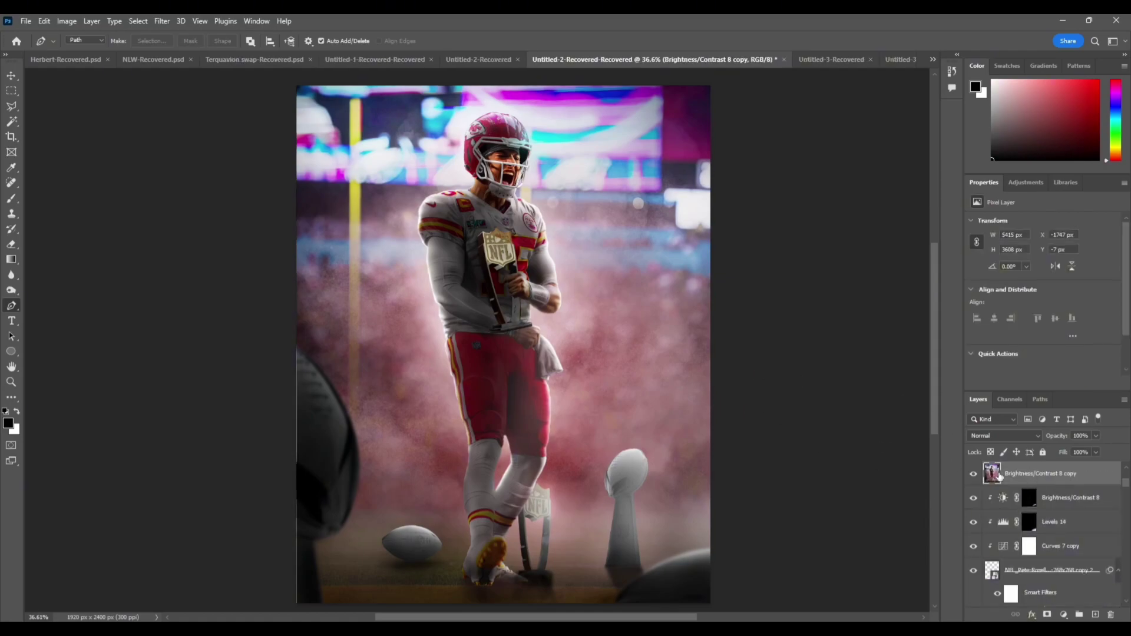
{"action": "right_click", "coordinate": [1010, 479]}
{"action": "right_click", "coordinate": [1005, 480]}
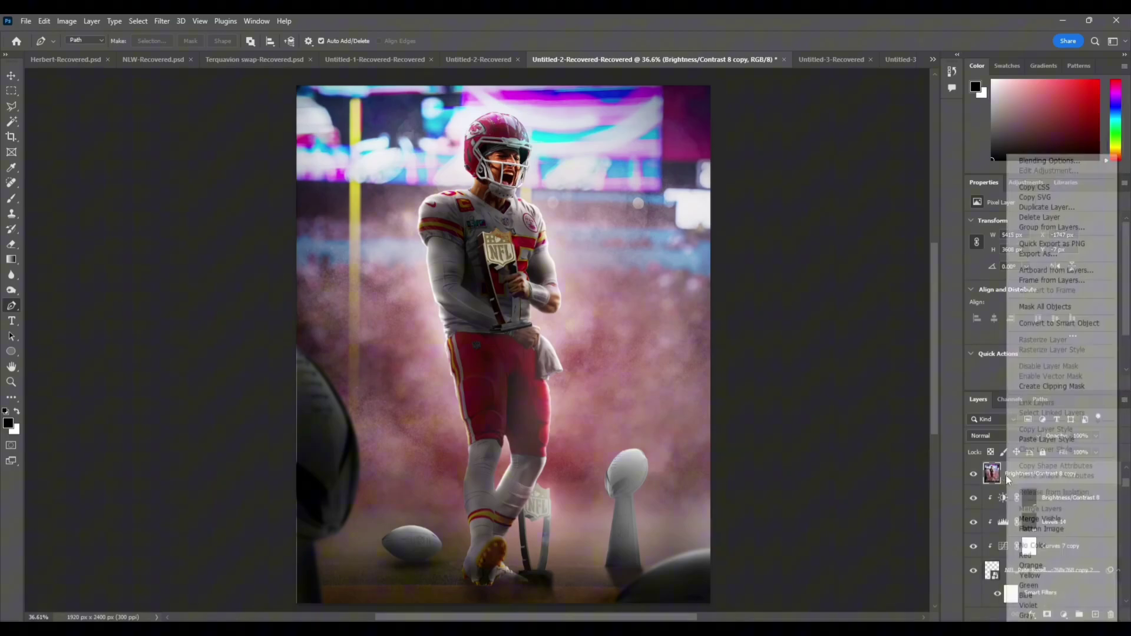
{"action": "left_click", "coordinate": [1059, 323]}
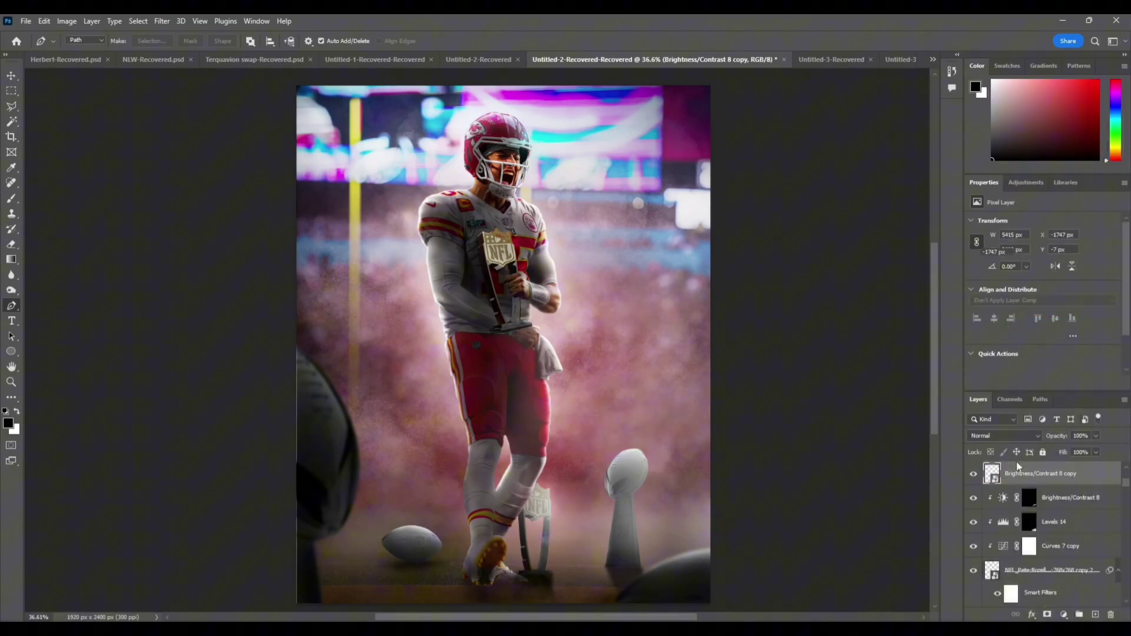
{"action": "scroll", "coordinate": [1028, 487], "scroll_direction": "up", "scroll_amount": 3}
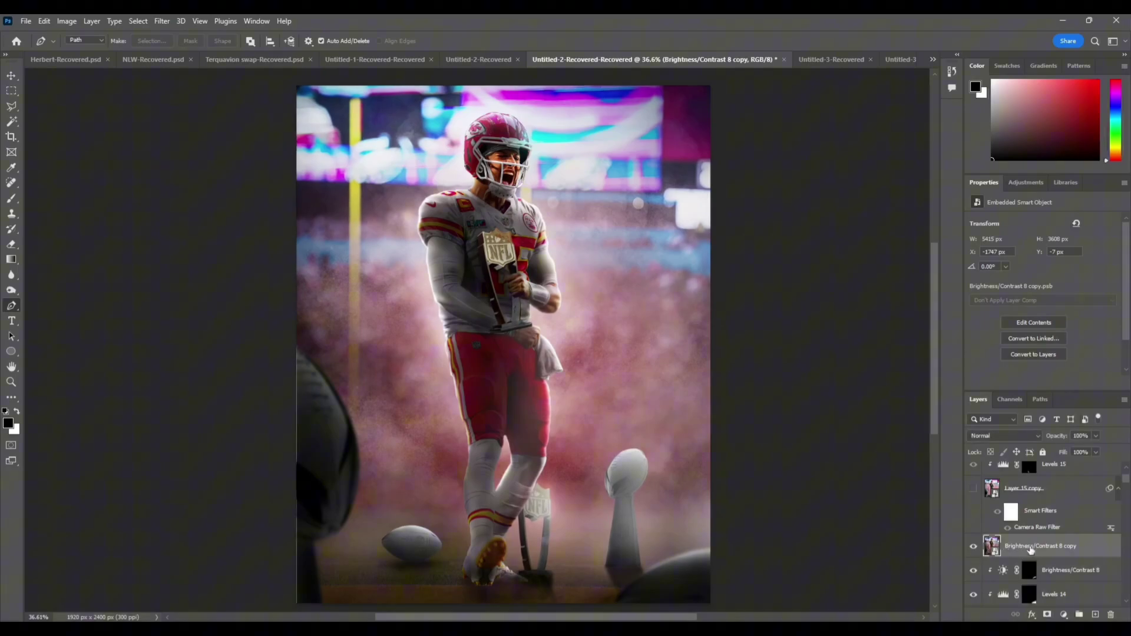
Step: Delete the Brightness/Contrast 8 copy layer, then show and select Layer 15 copy
{"action": "right_click", "coordinate": [1032, 550]}
{"action": "left_click", "coordinate": [1044, 86]}
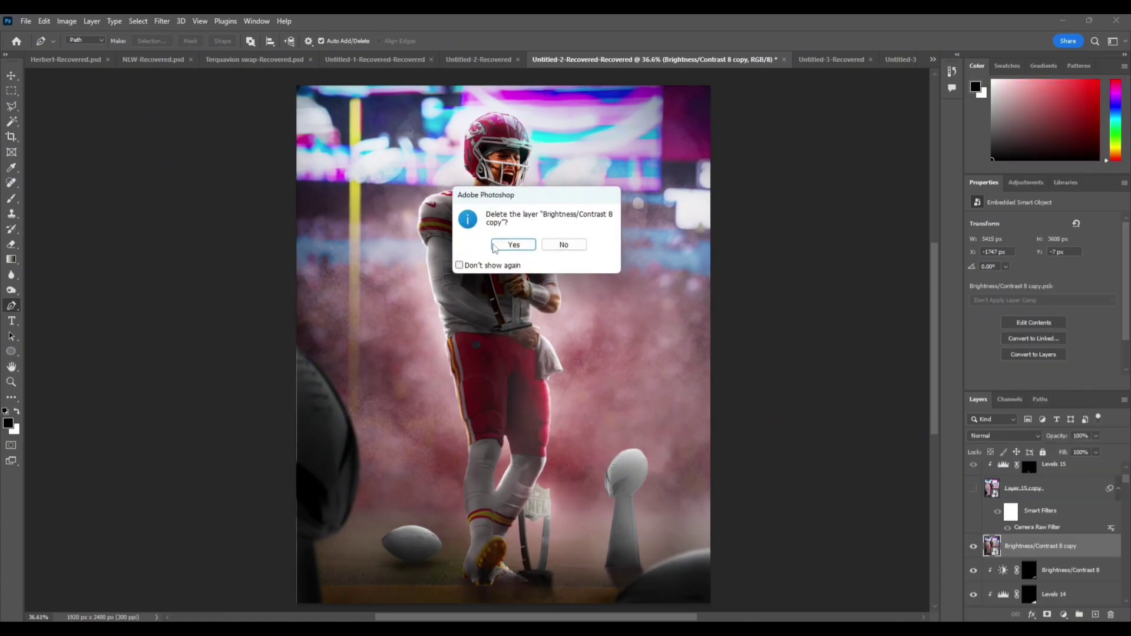
{"action": "key", "text": "Return"}
{"action": "left_click", "coordinate": [973, 489]}
{"action": "left_click", "coordinate": [1017, 493]}
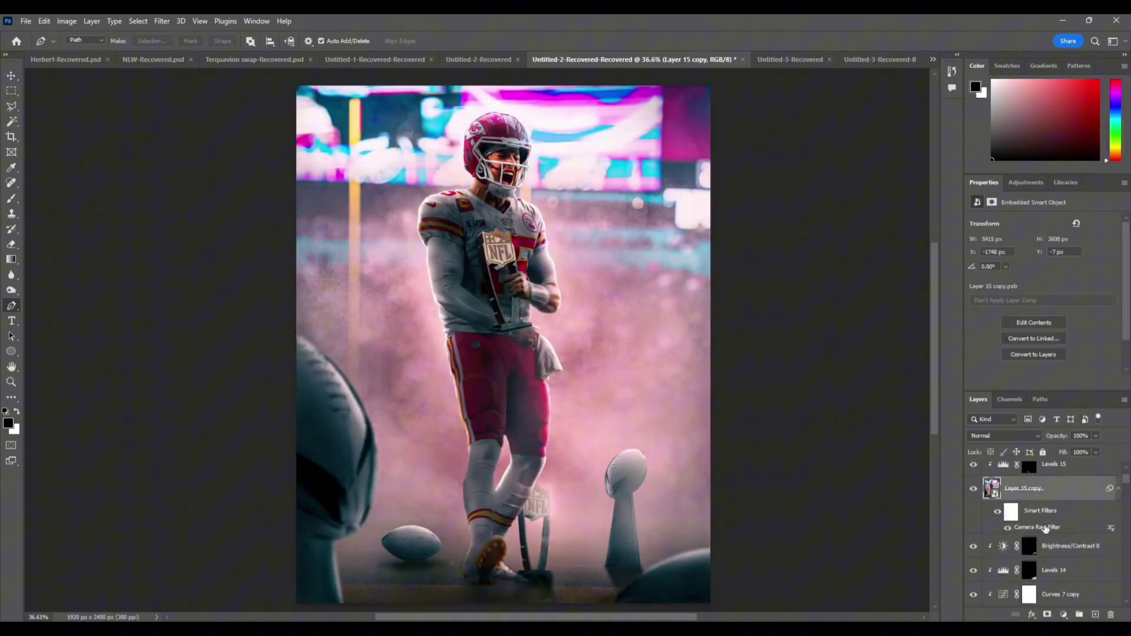
Step: Reopen Layer 15 copy's Camera Raw Basic panel, try Contrast -45 and Highlights +48, and set Shadows to +21
{"action": "double_click", "coordinate": [1025, 527]}
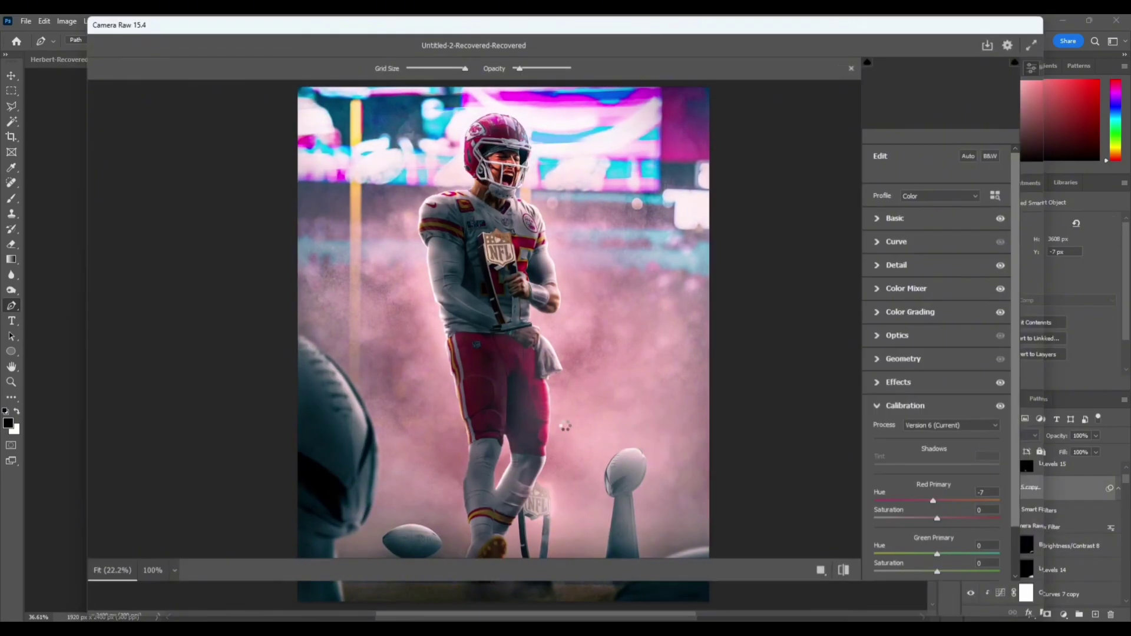
{"action": "scroll", "coordinate": [413, 206], "scroll_direction": "up", "scroll_amount": 5}
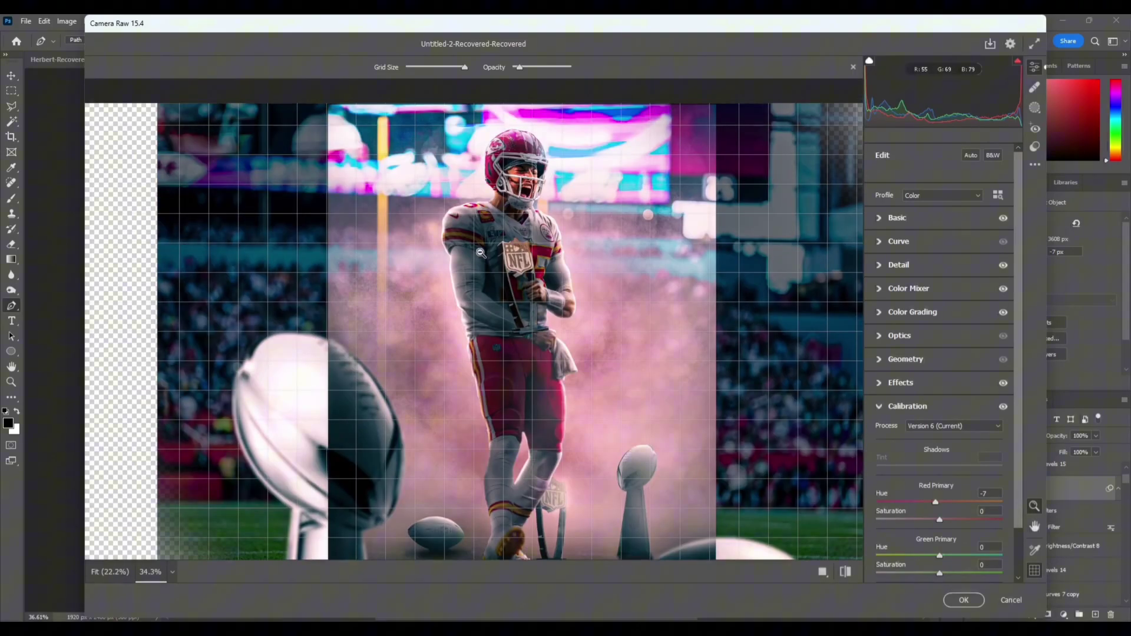
{"action": "left_click", "coordinate": [880, 220]}
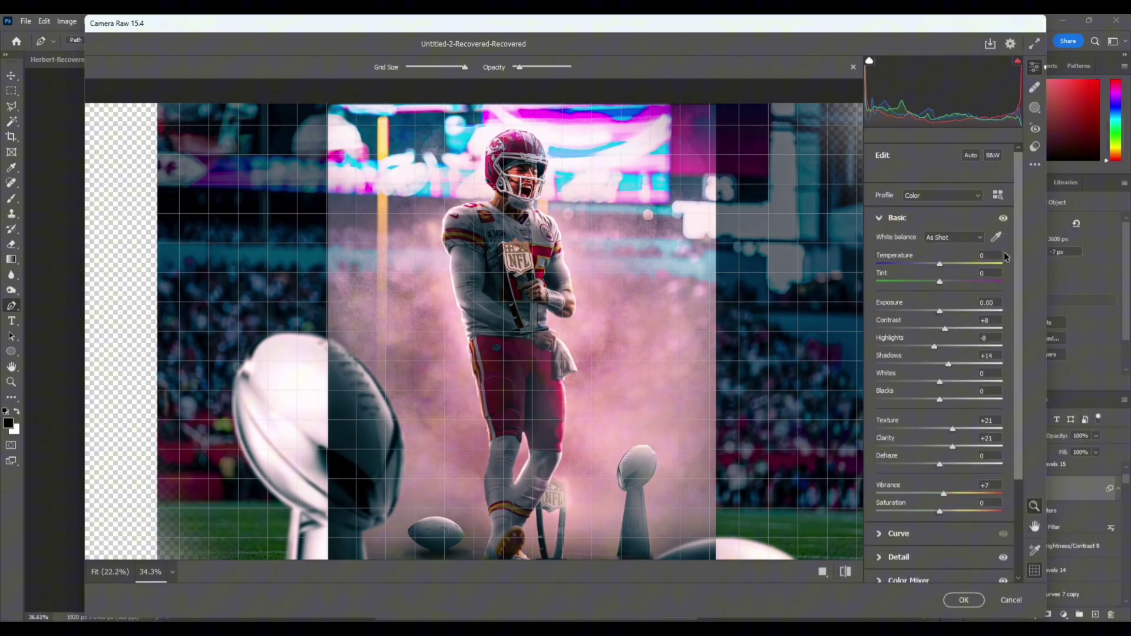
{"action": "left_click", "coordinate": [1004, 219]}
{"action": "left_click", "coordinate": [1004, 219]}
{"action": "mouse_move", "coordinate": [944, 329]}
{"action": "left_mouse_down"}
{"action": "mouse_move", "coordinate": [910, 334]}
{"action": "mouse_move", "coordinate": [1027, 333]}
{"action": "mouse_move", "coordinate": [942, 332]}
{"action": "left_mouse_up"}
{"action": "mouse_move", "coordinate": [933, 344]}
{"action": "left_mouse_down"}
{"action": "mouse_move", "coordinate": [970, 345]}
{"action": "mouse_move", "coordinate": [934, 346]}
{"action": "left_mouse_up"}
{"action": "left_click_drag", "start_coordinate": [949, 363], "coordinate": [953, 363]}
Step: Revert Shadows to +14, test Texture +35 and Clarity +27, and compare Basic on and off
{"action": "key", "text": "ctrl+z"}
{"action": "left_click_drag", "start_coordinate": [953, 427], "coordinate": [962, 429]}
{"action": "key", "text": "ctrl+z"}
{"action": "scroll", "coordinate": [522, 156], "scroll_direction": "up", "scroll_amount": 5}
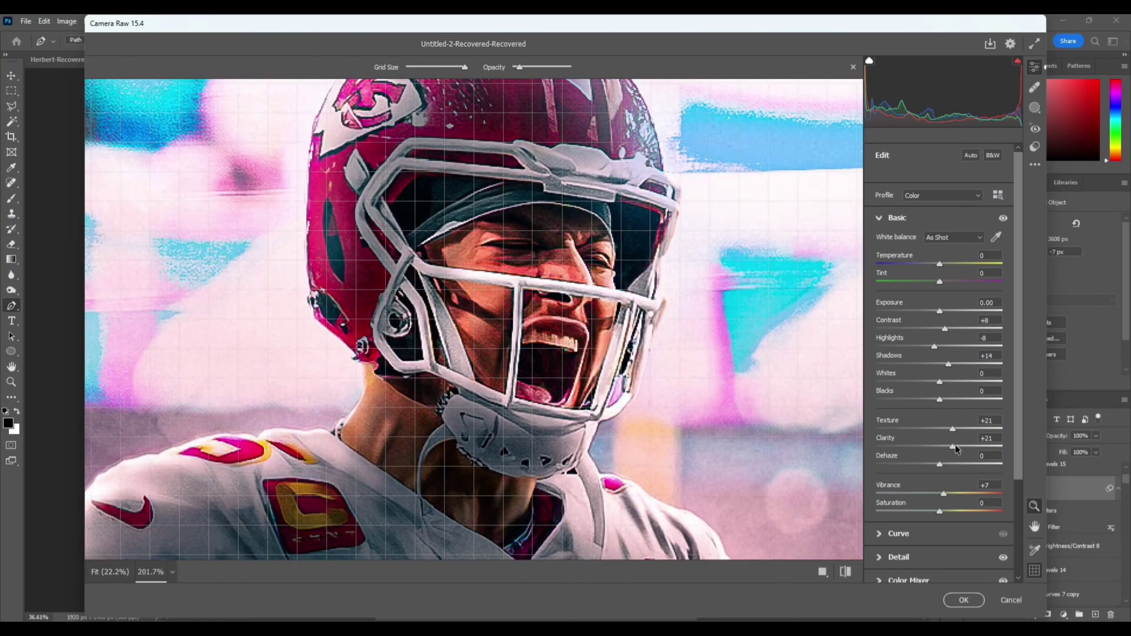
{"action": "left_click_drag", "start_coordinate": [956, 449], "coordinate": [953, 434]}
{"action": "scroll", "coordinate": [536, 249], "scroll_direction": "down", "scroll_amount": 5}
{"action": "scroll", "coordinate": [613, 277], "scroll_direction": "right", "scroll_amount": 2}
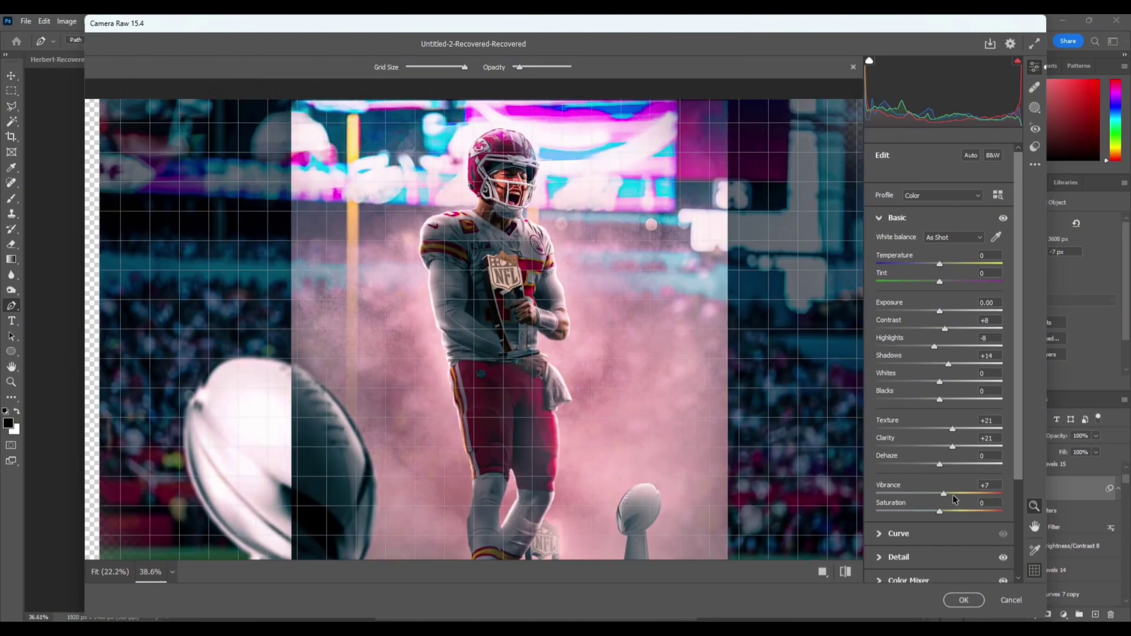
{"action": "left_click", "coordinate": [1003, 218]}
{"action": "left_click", "coordinate": [1003, 218]}
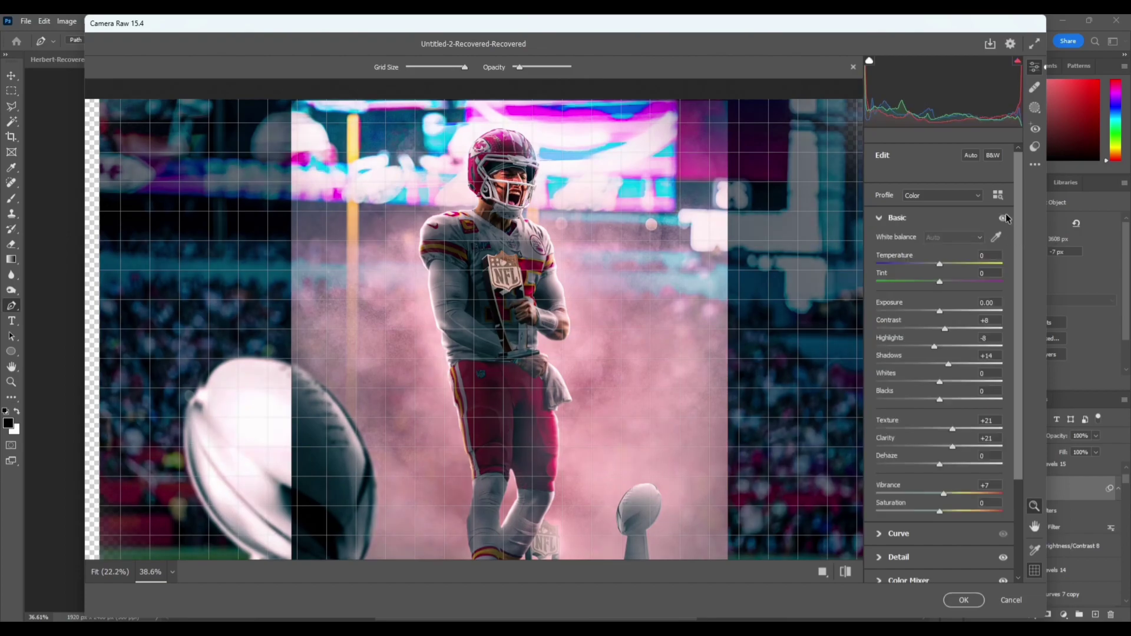
Step: Expand the Detail sharpening and noise settings and compare them off and on
{"action": "left_click", "coordinate": [881, 557]}
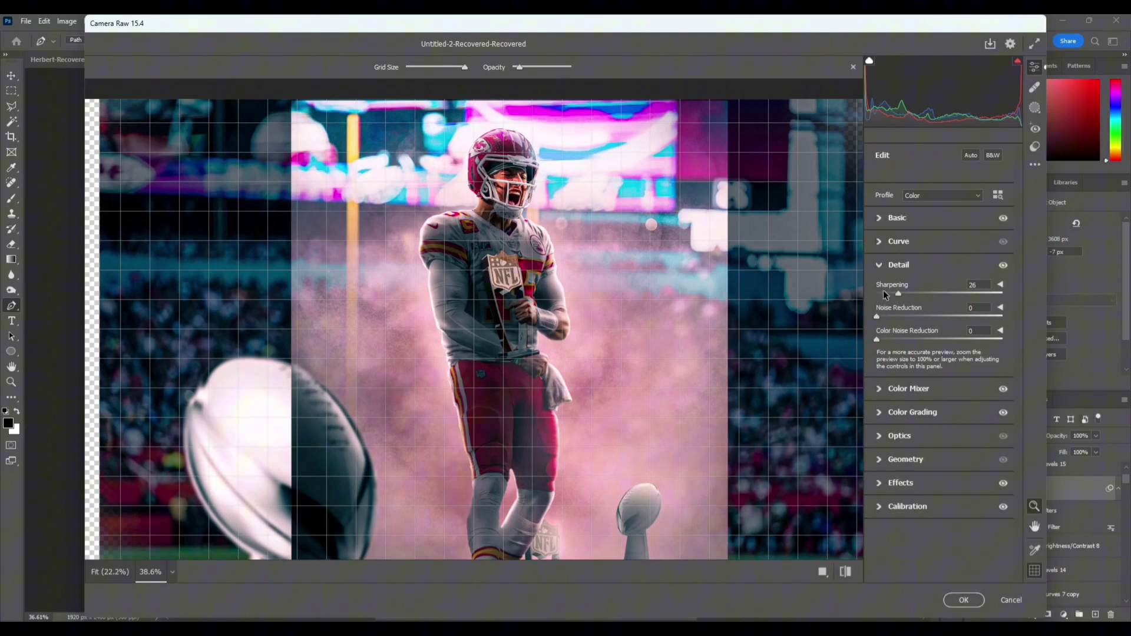
{"action": "left_click", "coordinate": [1003, 265]}
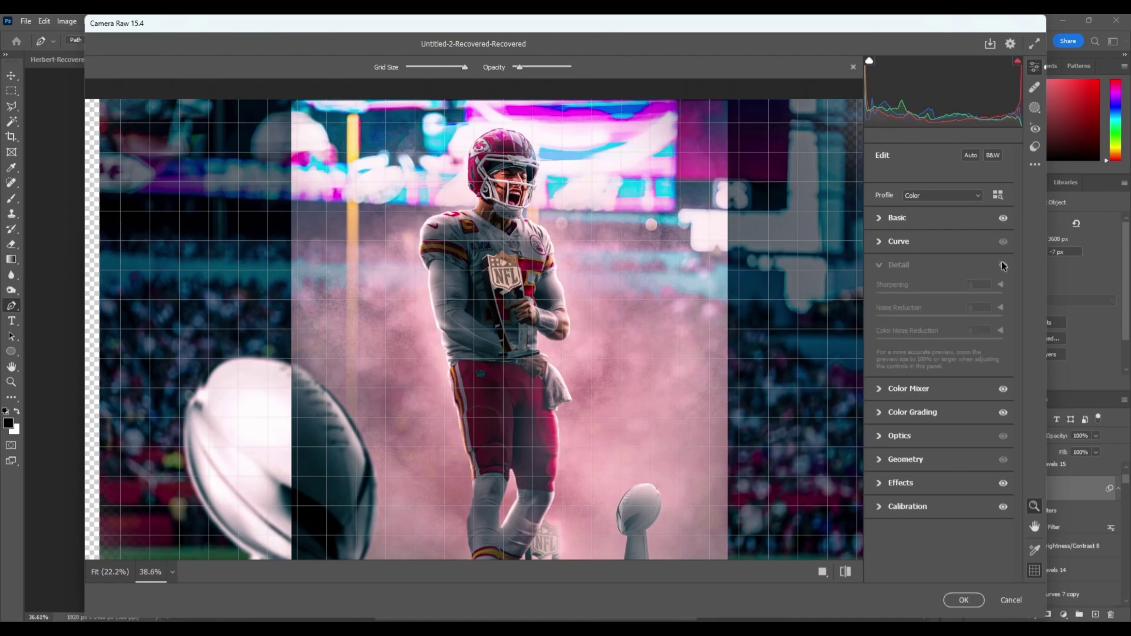
{"action": "left_click", "coordinate": [1003, 265]}
{"action": "scroll", "coordinate": [492, 270], "scroll_direction": "down", "scroll_amount": 3}
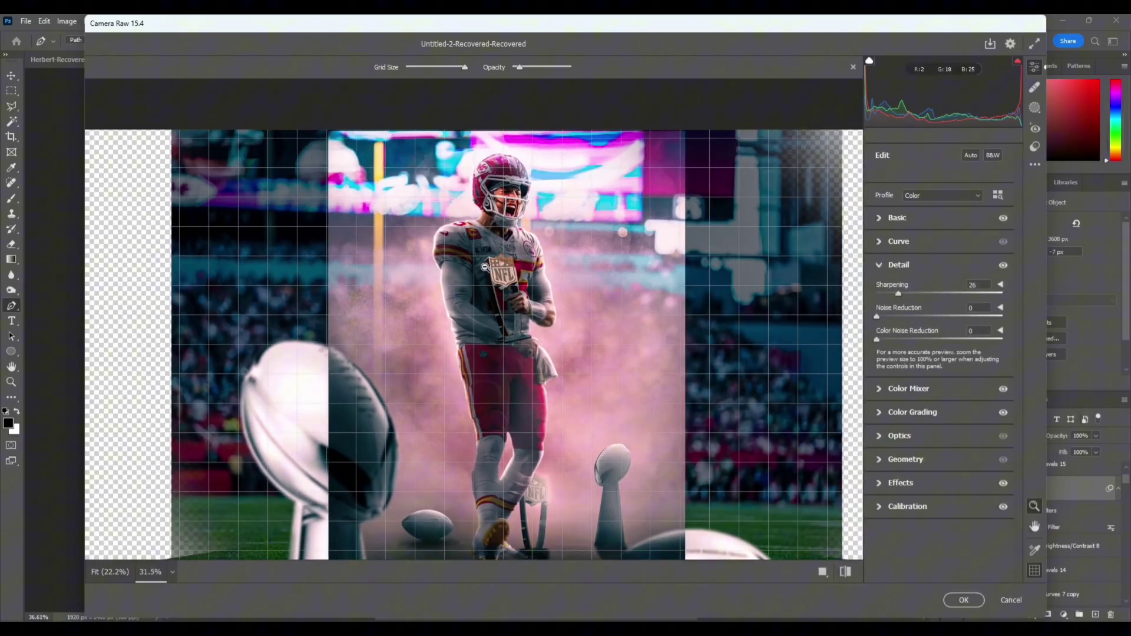
{"action": "scroll", "coordinate": [487, 119], "scroll_direction": "up", "scroll_amount": 2}
Step: In Color Mixer hue, try Oranges -5 and Yellows and Blues shifts, keeping Yellows -42 and Blues -29
{"action": "left_click", "coordinate": [884, 389]}
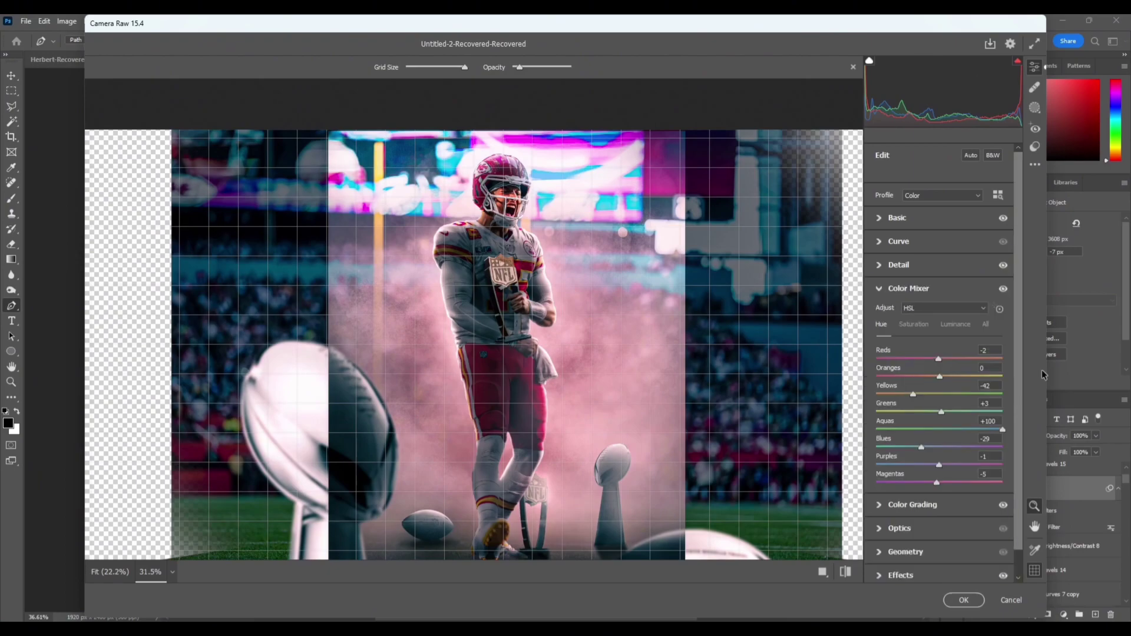
{"action": "mouse_move", "coordinate": [941, 374]}
{"action": "left_mouse_down"}
{"action": "mouse_move", "coordinate": [882, 376]}
{"action": "mouse_move", "coordinate": [977, 373]}
{"action": "mouse_move", "coordinate": [898, 376]}
{"action": "mouse_move", "coordinate": [939, 378]}
{"action": "left_mouse_up"}
{"action": "key", "text": "super"}
{"action": "key", "text": "super"}
{"action": "left_click_drag", "start_coordinate": [913, 394], "coordinate": [945, 398]}
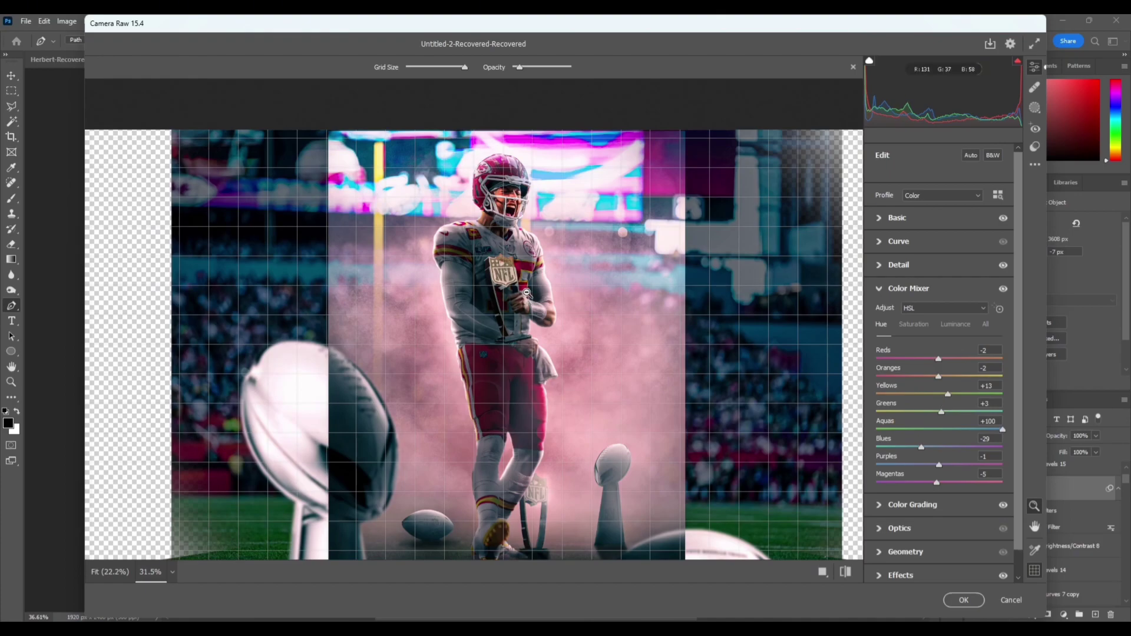
{"action": "key", "text": "ctrl+z"}
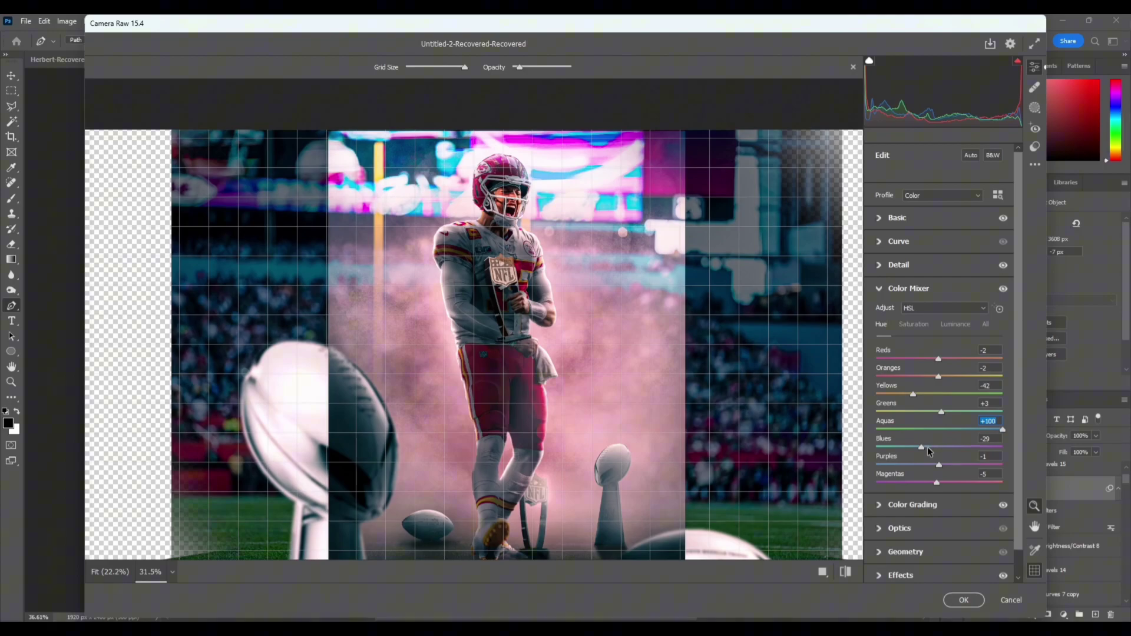
{"action": "left_click_drag", "start_coordinate": [924, 446], "coordinate": [824, 446]}
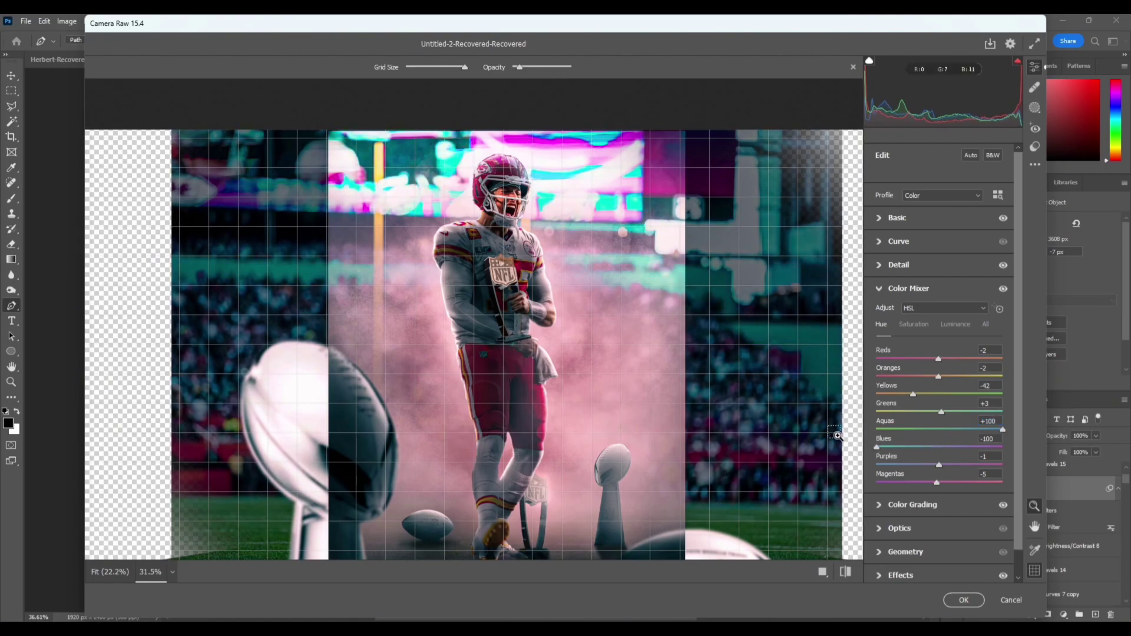
{"action": "key", "text": "ctrl+z"}
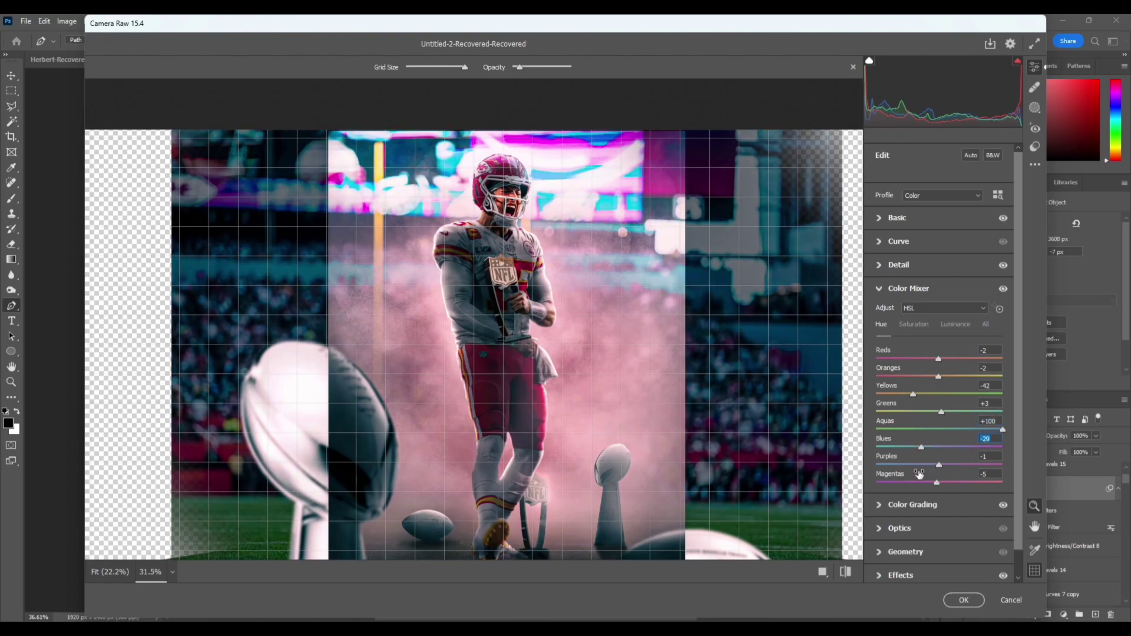
Step: Expand Color Grading and compare the poster with the grade switched off and on
{"action": "left_click", "coordinate": [881, 505]}
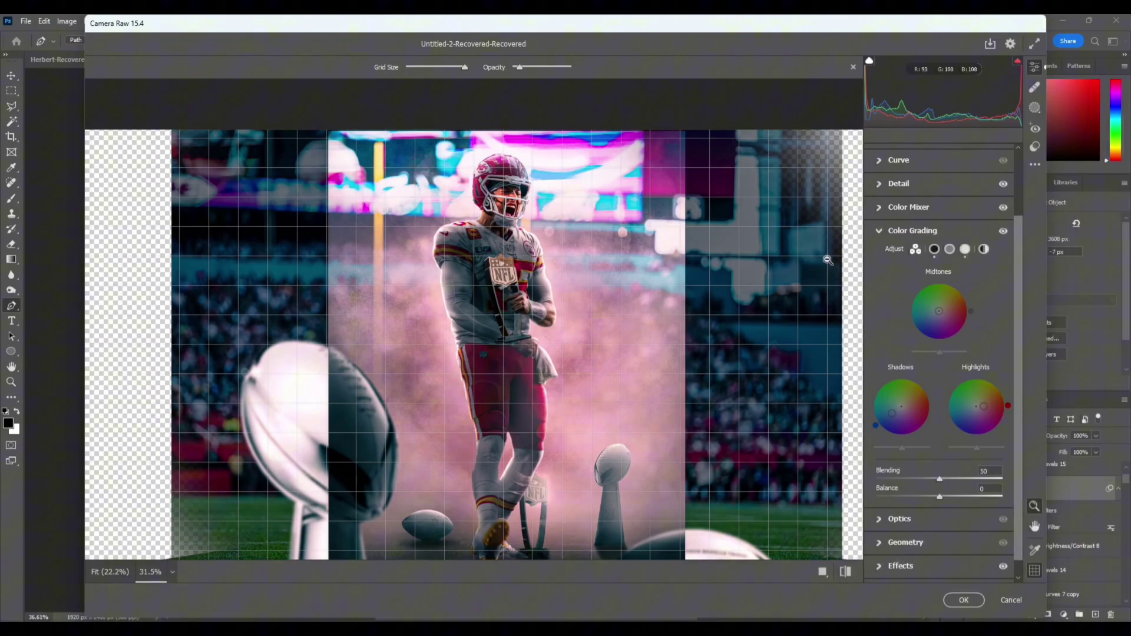
{"action": "left_click", "coordinate": [1003, 231]}
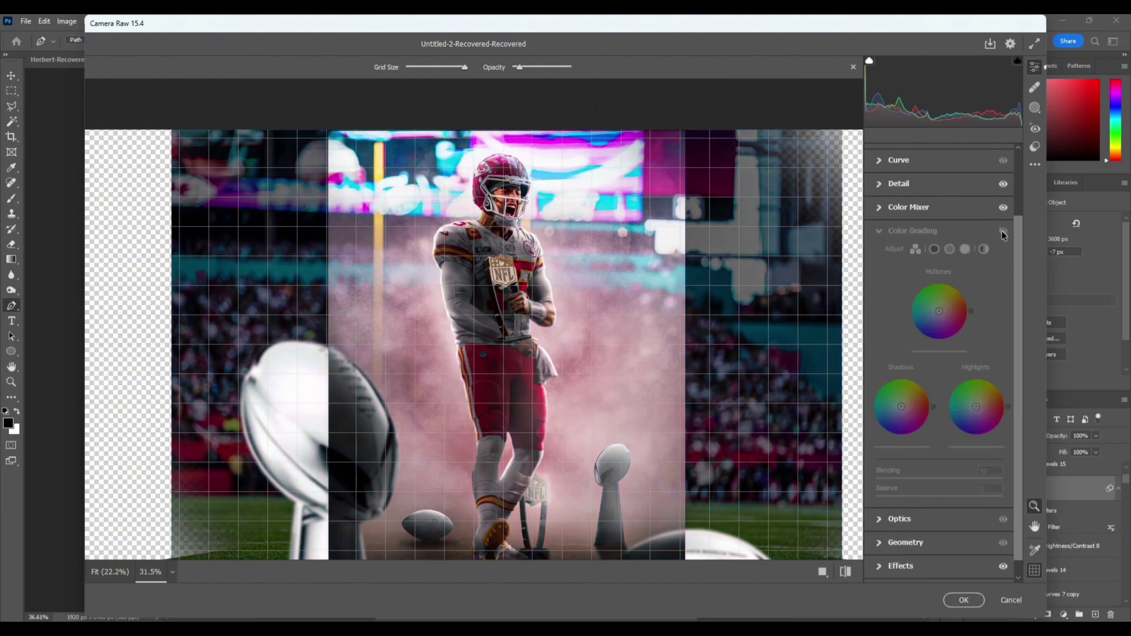
{"action": "left_click", "coordinate": [1003, 231]}
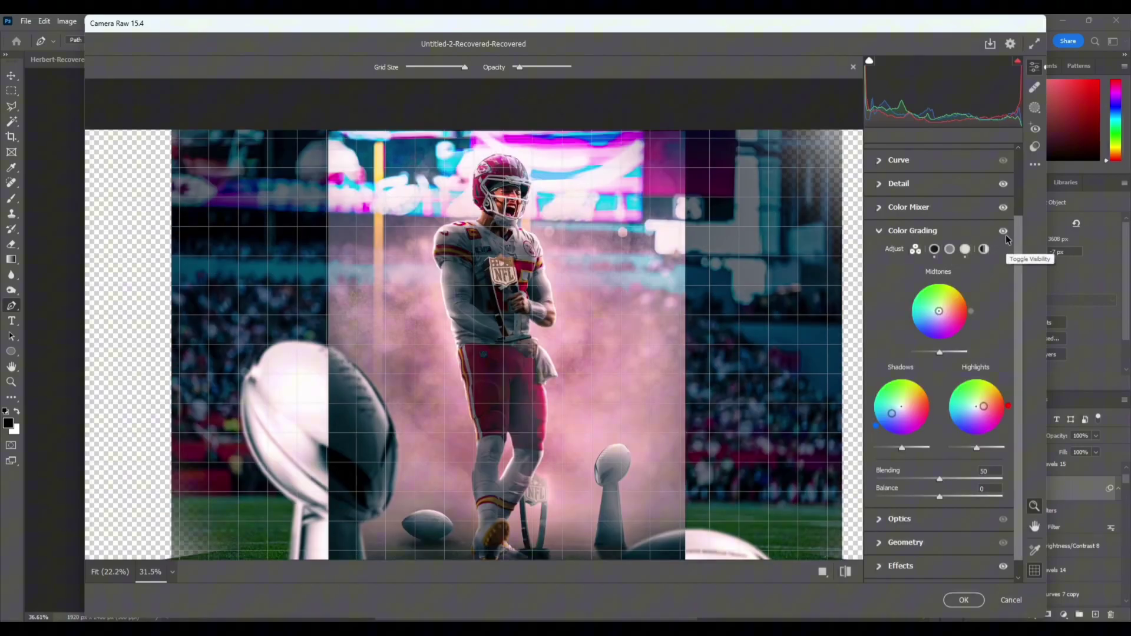
{"action": "left_click", "coordinate": [1006, 235]}
{"action": "left_click", "coordinate": [1005, 234]}
{"action": "left_click", "coordinate": [1006, 235]}
{"action": "left_click", "coordinate": [1004, 236]}
{"action": "left_click", "coordinate": [1002, 232]}
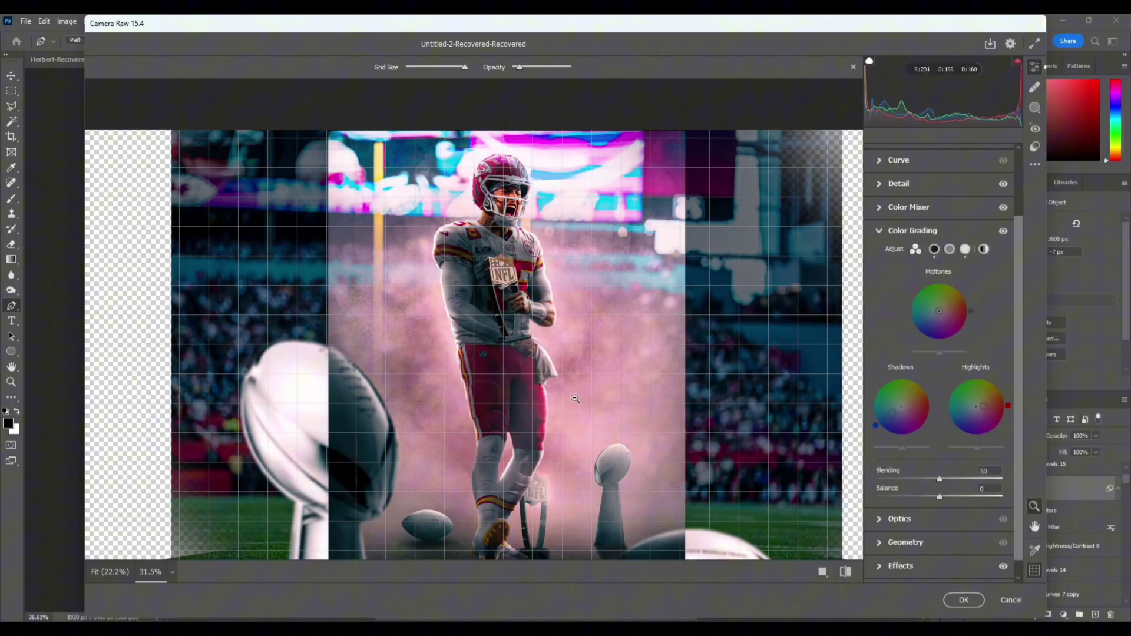
{"action": "scroll", "coordinate": [575, 399], "scroll_direction": "down", "scroll_amount": 2}
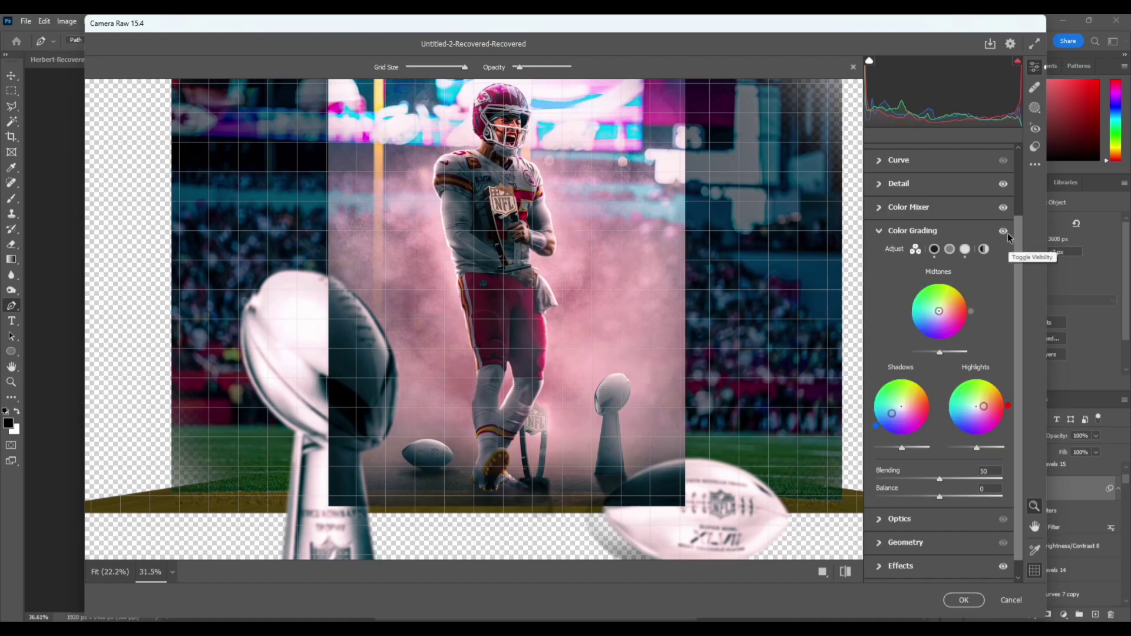
{"action": "scroll", "coordinate": [630, 247], "scroll_direction": "up", "scroll_amount": 3}
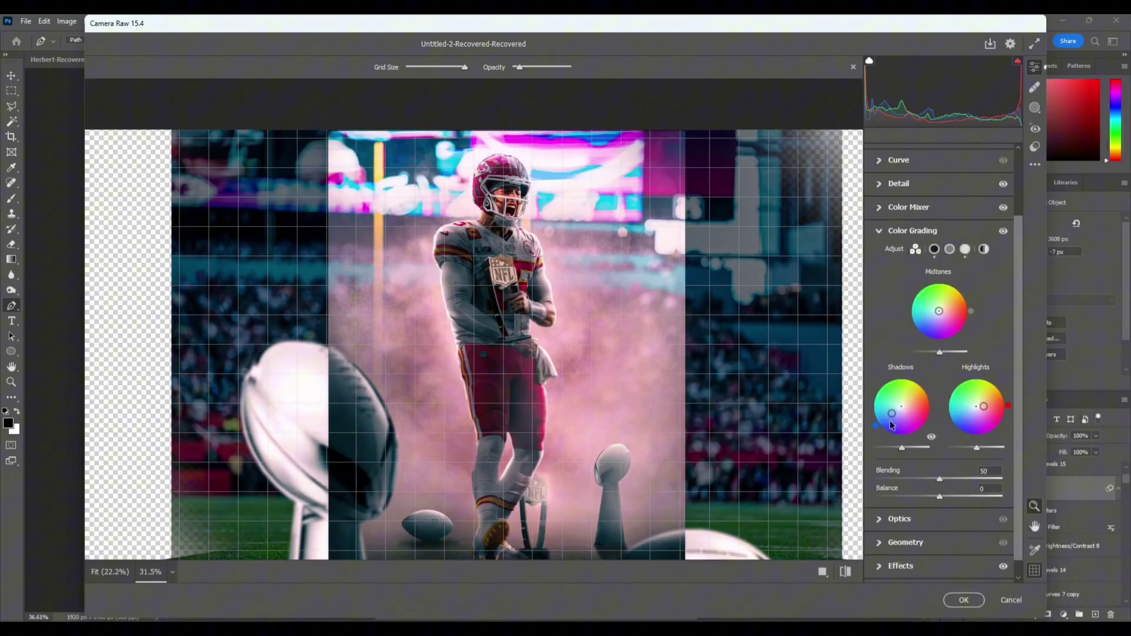
Step: Experiment with the Shadows and Highlights wheels, neutralising the pink highlights and ending with a blue shadow tint
{"action": "left_click_drag", "start_coordinate": [892, 413], "coordinate": [882, 420]}
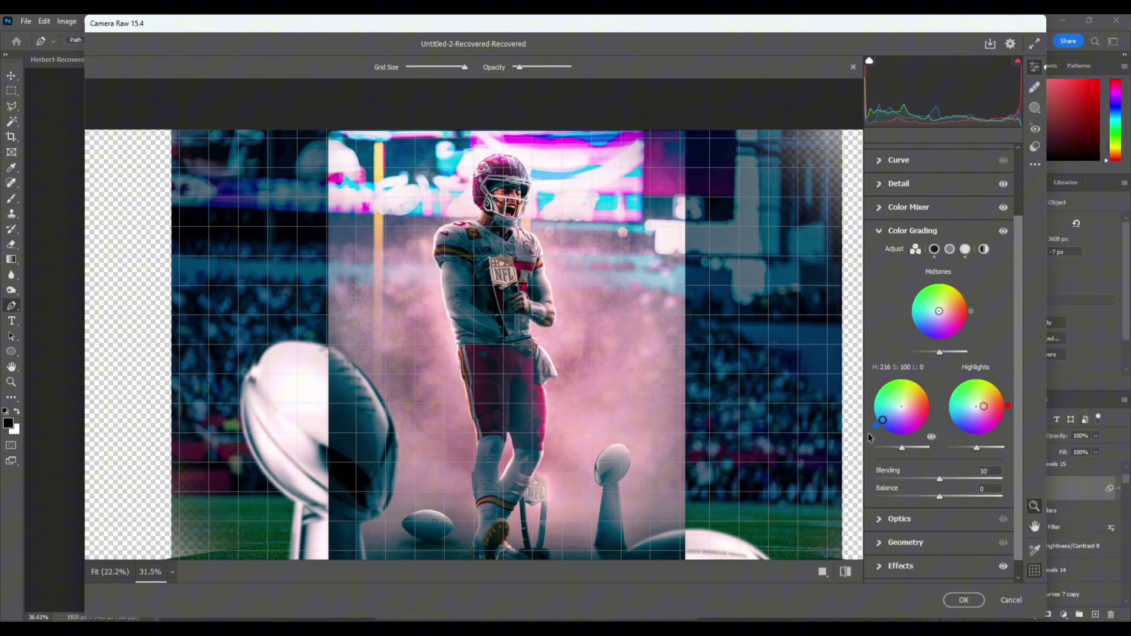
{"action": "left_click_drag", "start_coordinate": [883, 420], "coordinate": [901, 405]}
{"action": "left_click_drag", "start_coordinate": [984, 406], "coordinate": [976, 406]}
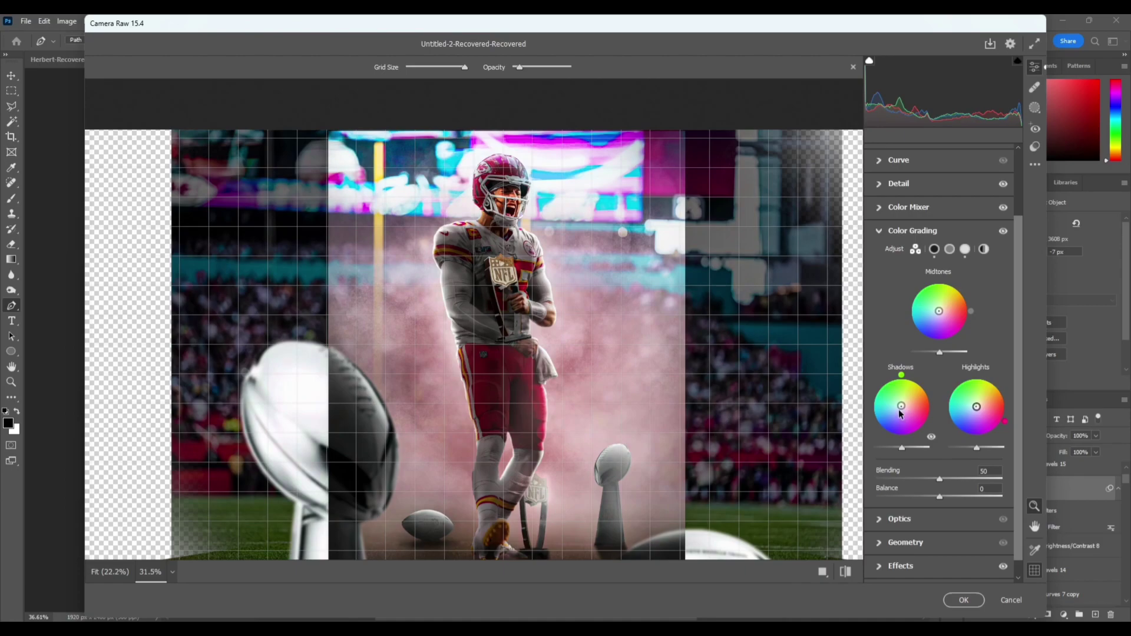
{"action": "mouse_move", "coordinate": [900, 411]}
{"action": "left_mouse_down"}
{"action": "mouse_move", "coordinate": [897, 419]}
{"action": "mouse_move", "coordinate": [914, 407]}
{"action": "mouse_move", "coordinate": [896, 391]}
{"action": "mouse_move", "coordinate": [894, 419]}
{"action": "left_mouse_up"}
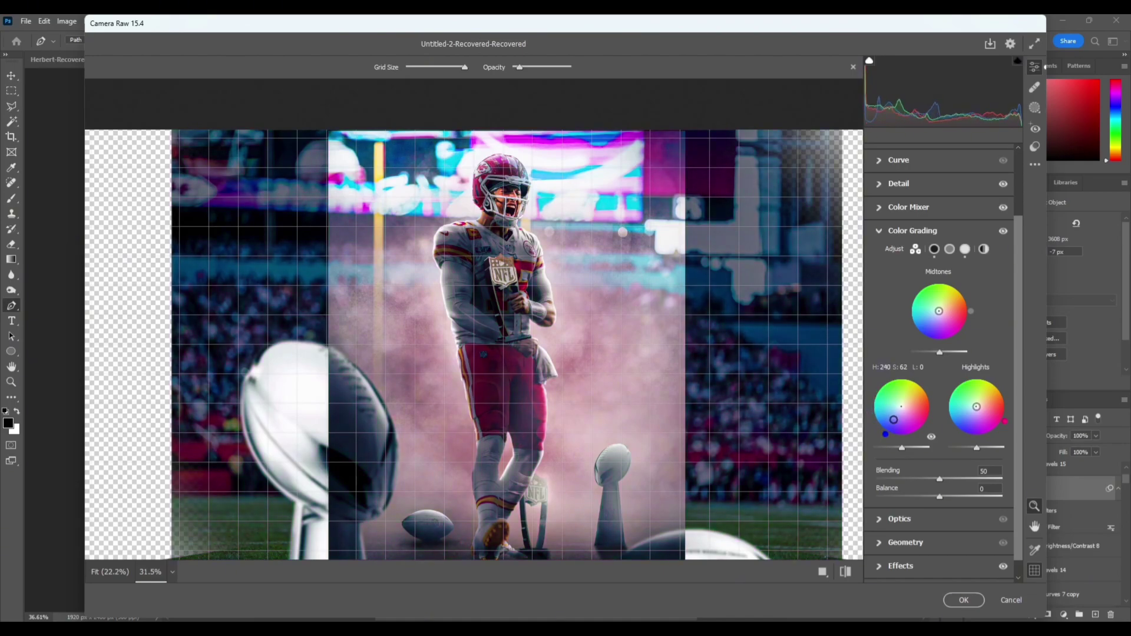
{"action": "key", "text": "ctrl+z"}
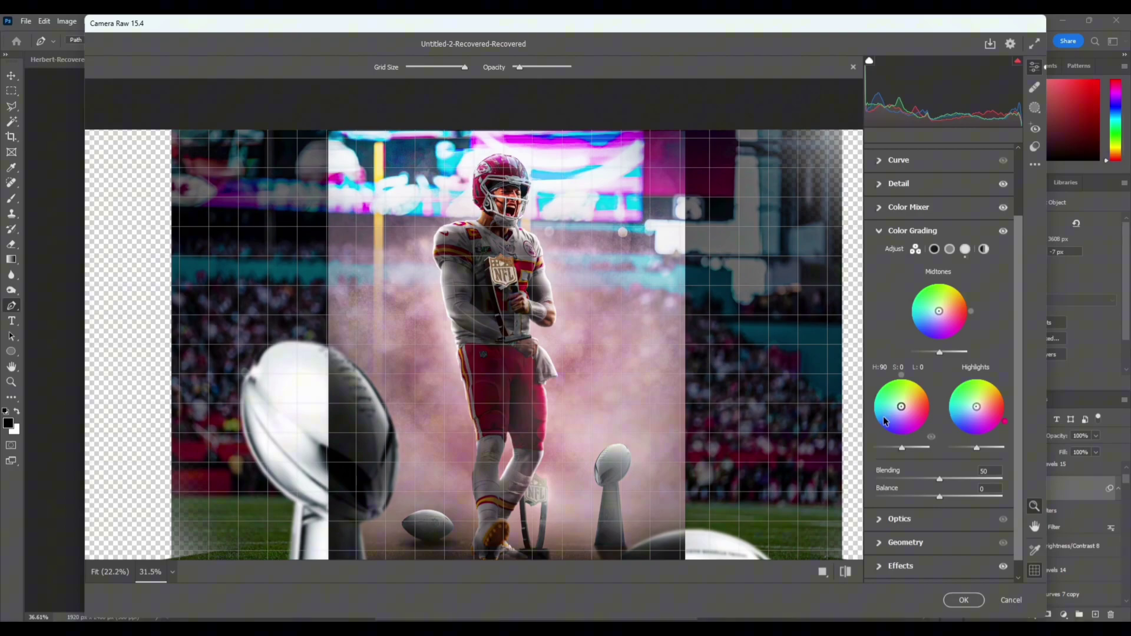
{"action": "left_click_drag", "start_coordinate": [894, 426], "coordinate": [892, 413]}
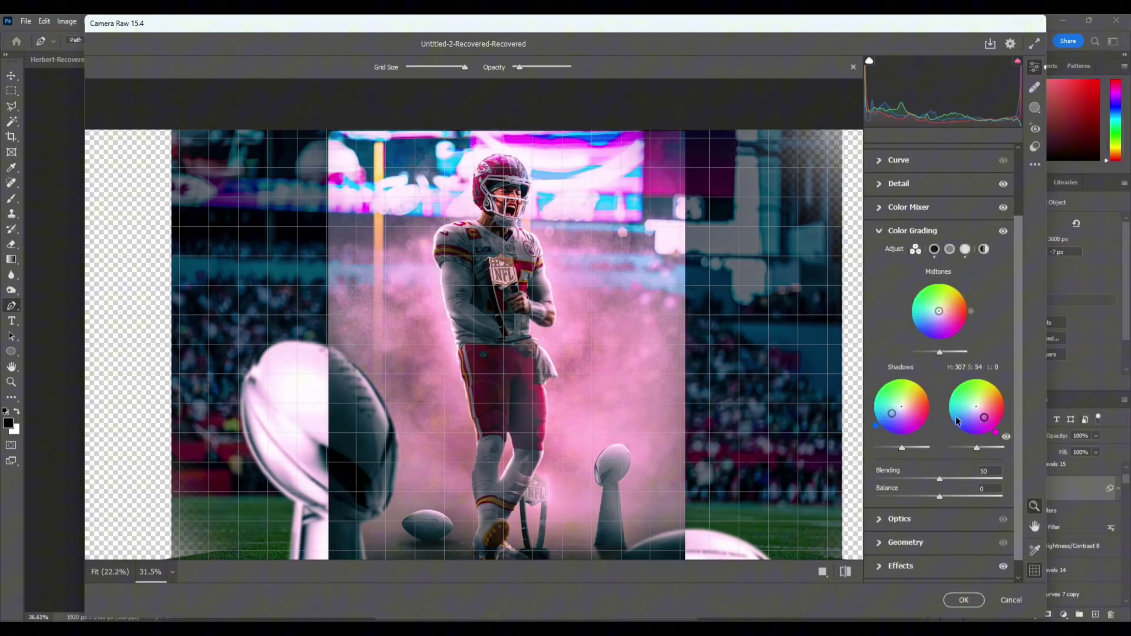
Step: Try a green highlight tint, then undo it to keep the pink highlights
{"action": "mouse_move", "coordinate": [959, 422]}
{"action": "left_mouse_down"}
{"action": "mouse_move", "coordinate": [942, 408]}
{"action": "mouse_move", "coordinate": [985, 392]}
{"action": "mouse_move", "coordinate": [974, 425]}
{"action": "left_mouse_up"}
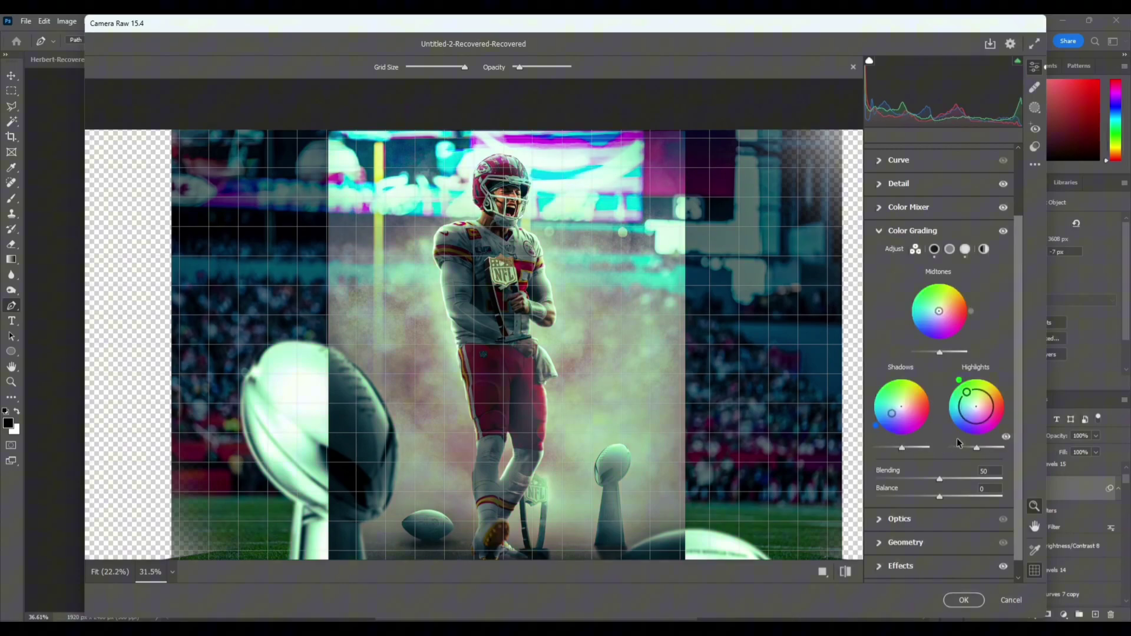
{"action": "key", "text": "ctrl+z"}
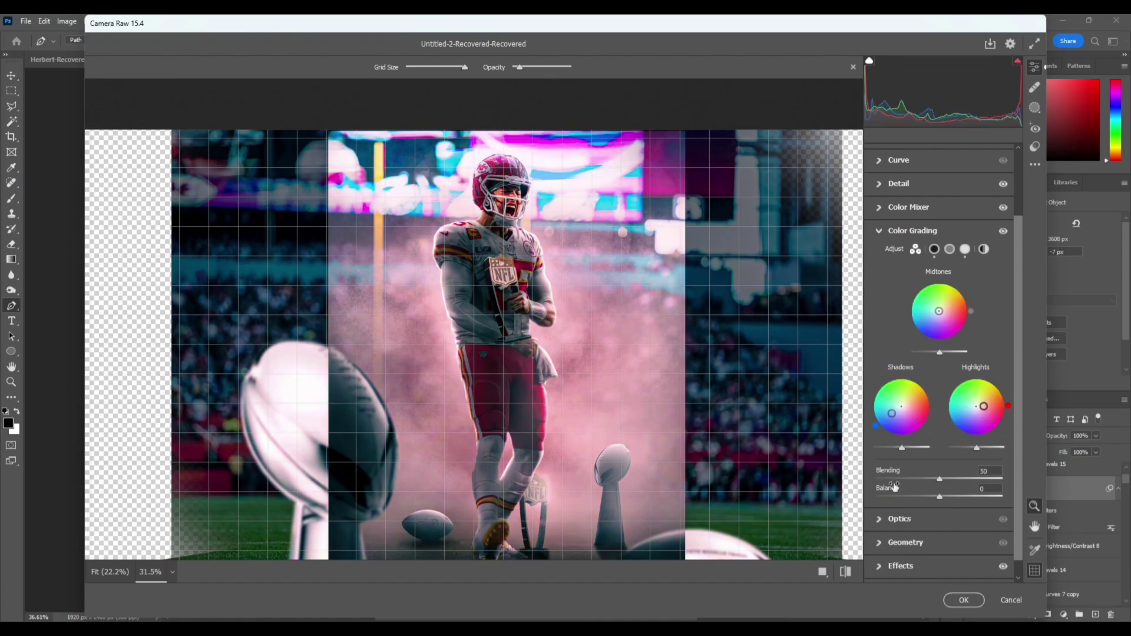
{"action": "scroll", "coordinate": [886, 535], "scroll_direction": "down", "scroll_amount": 1}
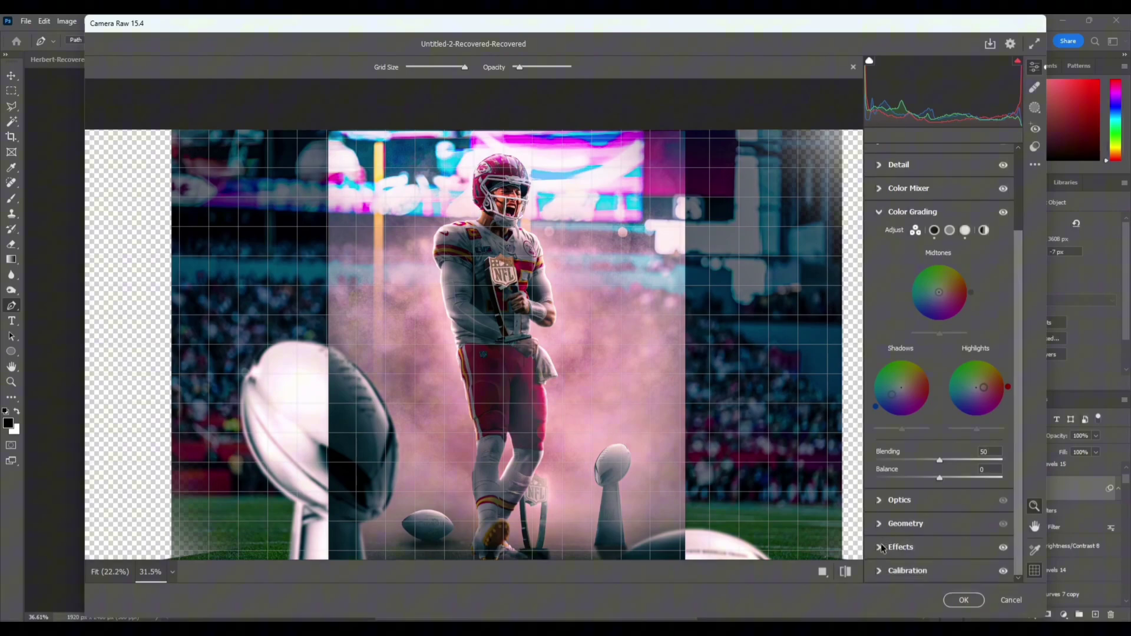
Step: Add Grain of 17 in Effects, checking it zoomed in on the helmet
{"action": "left_click", "coordinate": [887, 545]}
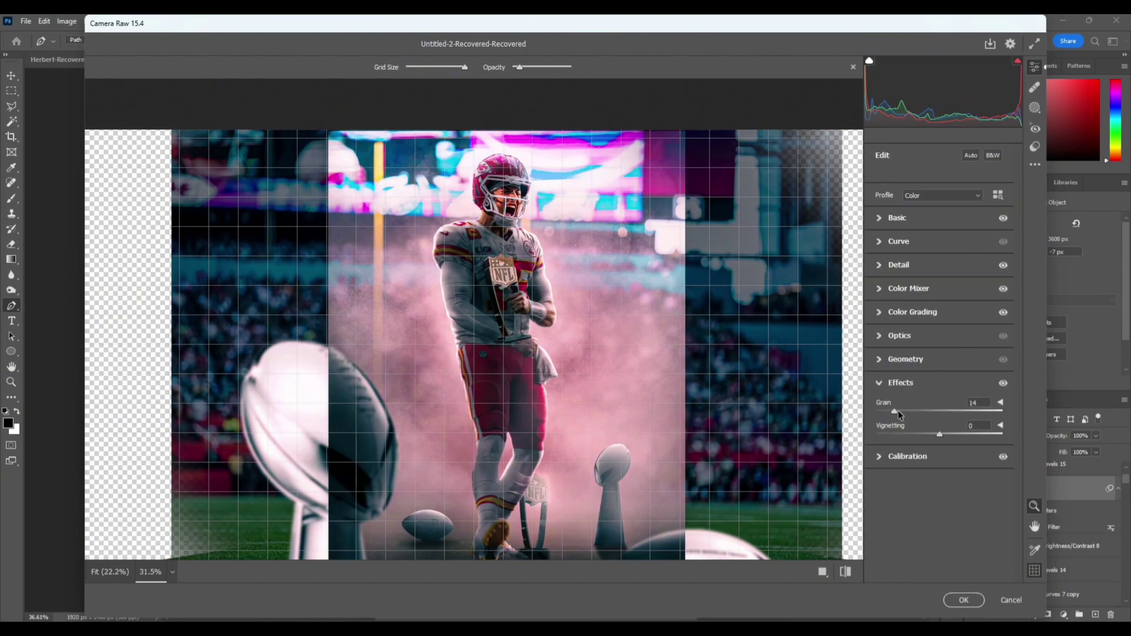
{"action": "left_click_drag", "start_coordinate": [520, 184], "coordinate": [626, 189]}
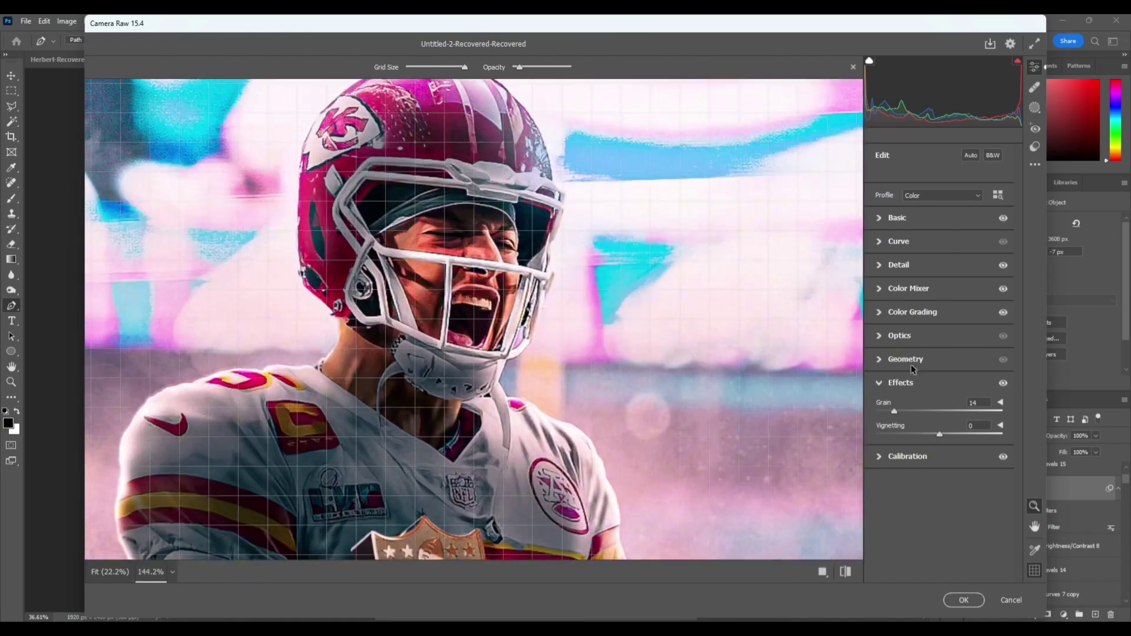
{"action": "mouse_move", "coordinate": [894, 411]}
{"action": "left_mouse_down"}
{"action": "mouse_move", "coordinate": [983, 411]}
{"action": "mouse_move", "coordinate": [893, 412]}
{"action": "mouse_move", "coordinate": [907, 412]}
{"action": "left_mouse_up"}
{"action": "left_click_drag", "start_coordinate": [388, 191], "coordinate": [311, 225]}
{"action": "left_click", "coordinate": [448, 260], "text": "alt"}
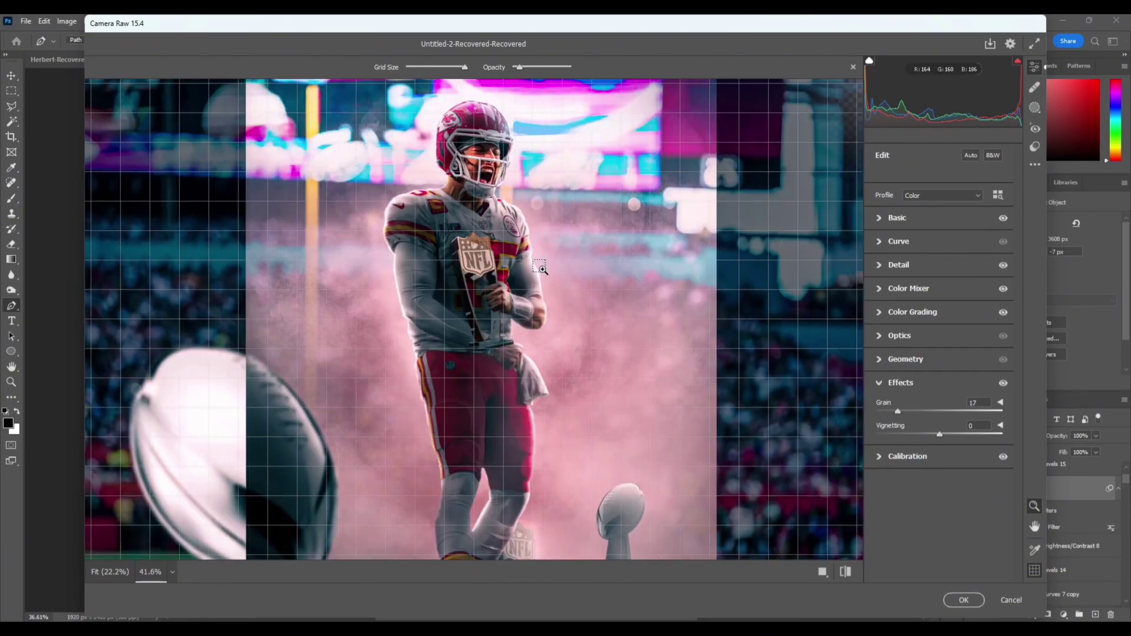
{"action": "left_click", "coordinate": [543, 270], "text": "alt"}
{"action": "left_click", "coordinate": [544, 270], "text": "alt"}
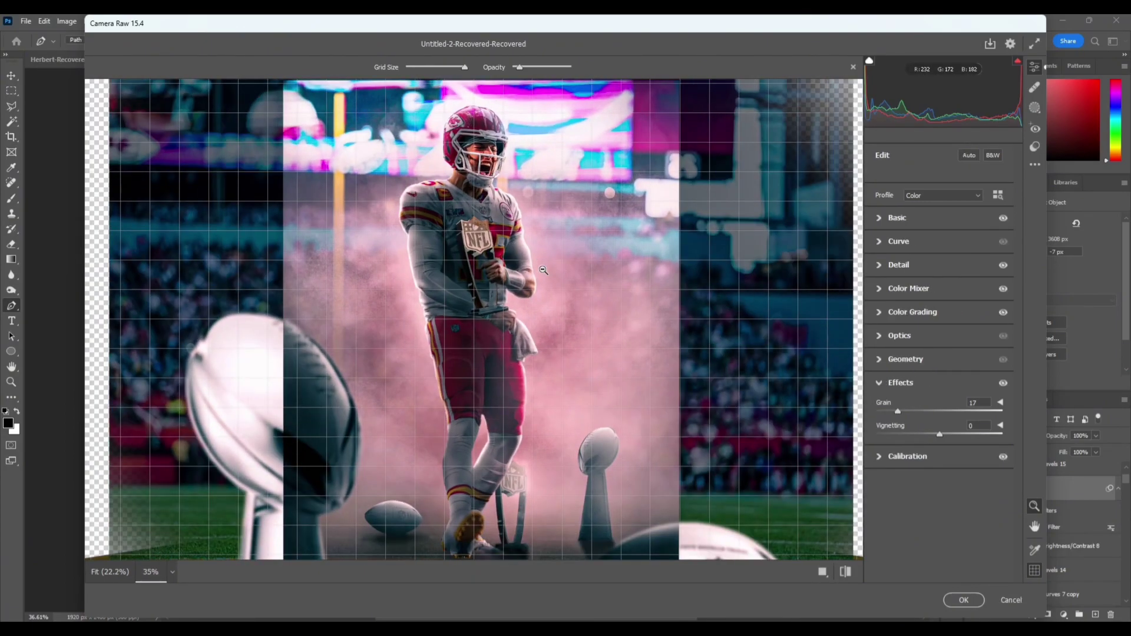
Step: Set the Calibration primary hue to -7 and commit the Camera Raw grade
{"action": "left_click", "coordinate": [876, 457]}
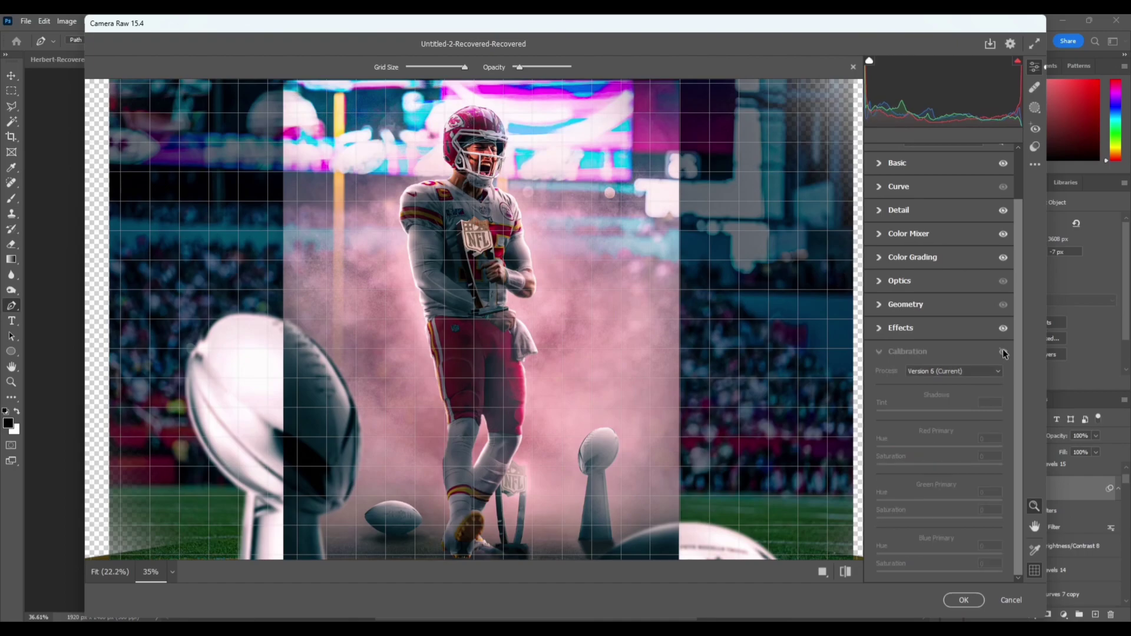
{"action": "left_click_drag", "start_coordinate": [969, 501], "coordinate": [876, 500]}
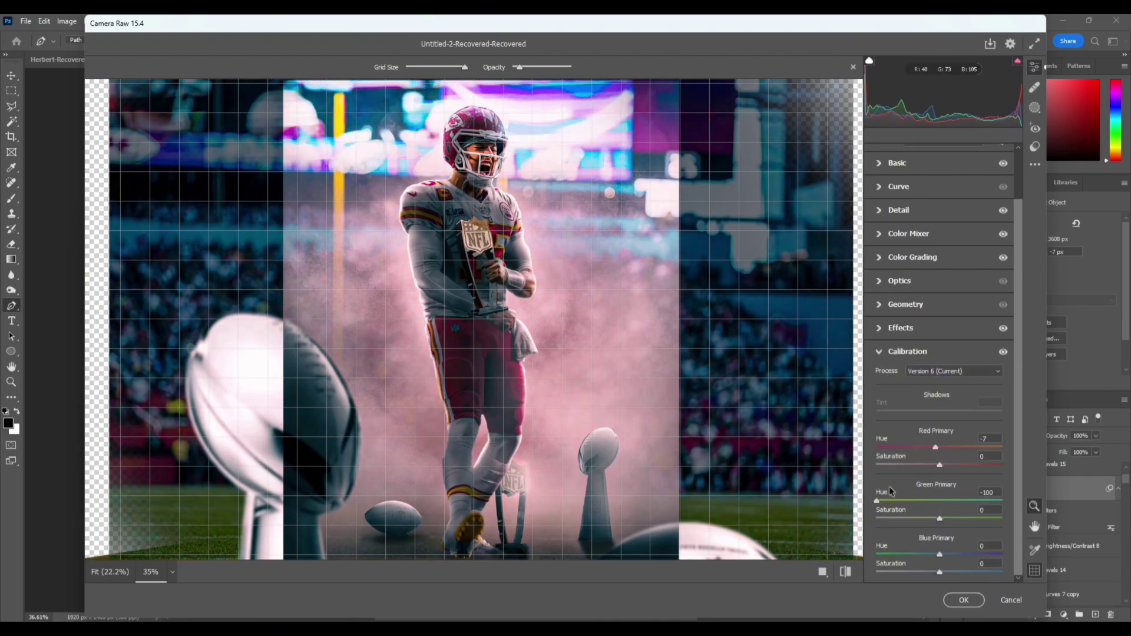
{"action": "left_click", "coordinate": [959, 599]}
{"action": "scroll", "coordinate": [589, 361], "scroll_direction": "down", "scroll_amount": 1}
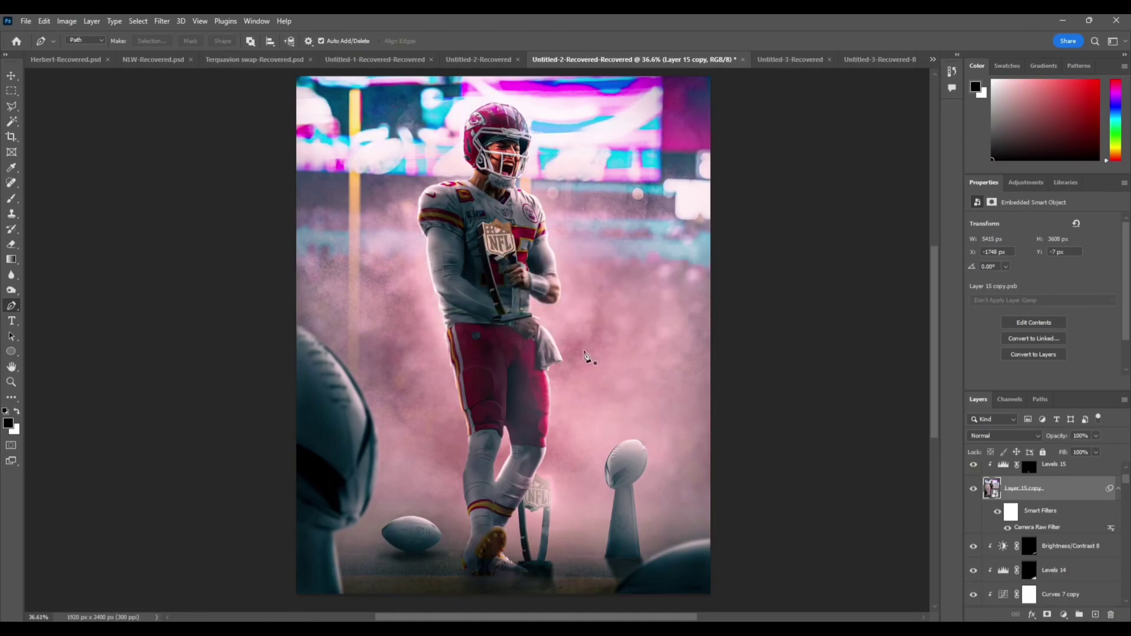
{"action": "scroll", "coordinate": [978, 506], "scroll_direction": "up", "scroll_amount": 2}
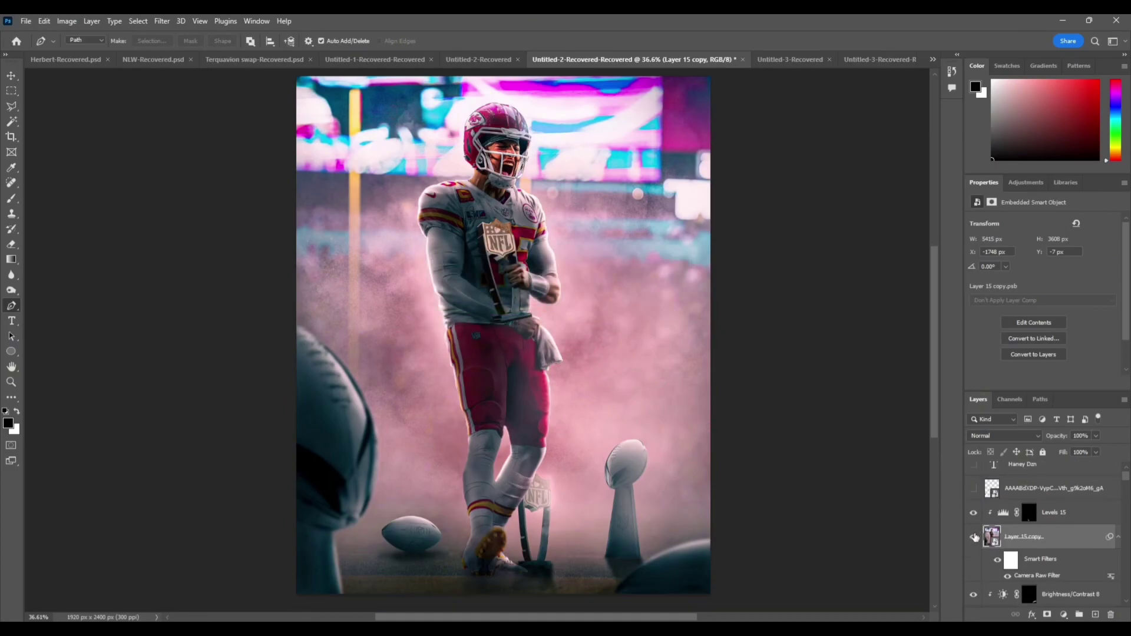
{"action": "left_click", "coordinate": [975, 537]}
{"action": "left_click", "coordinate": [975, 537]}
{"action": "left_click", "coordinate": [975, 538]}
{"action": "left_click", "coordinate": [975, 538]}
{"action": "left_click", "coordinate": [975, 538]}
{"action": "left_click", "coordinate": [975, 537]}
{"action": "left_click", "coordinate": [975, 537]}
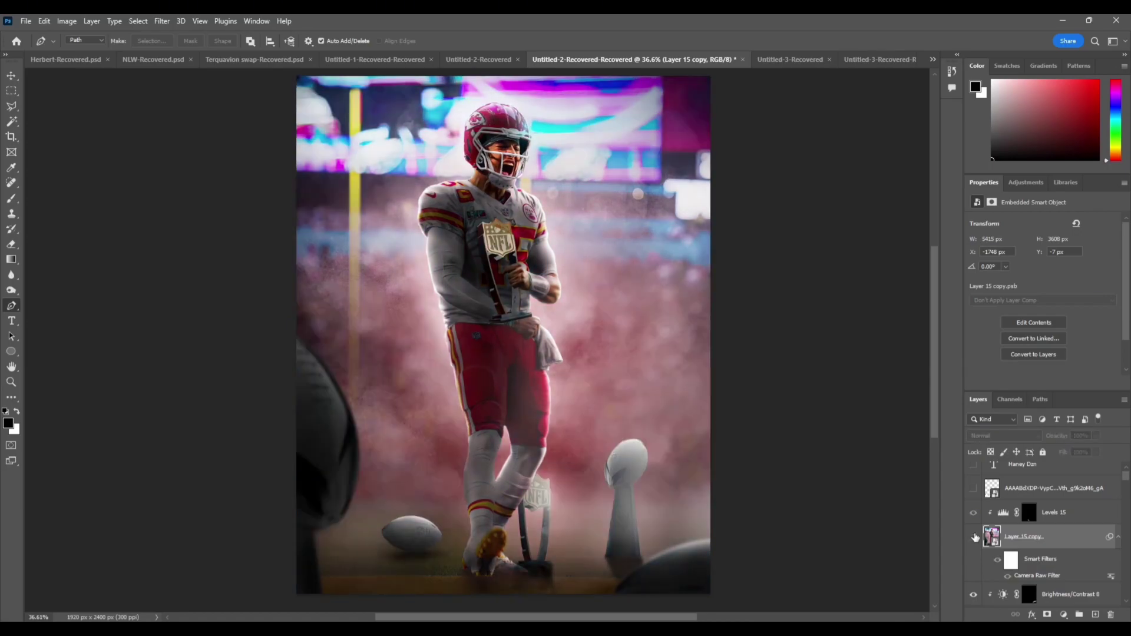
{"action": "left_click", "coordinate": [975, 537]}
{"action": "left_click", "coordinate": [975, 537]}
{"action": "left_click", "coordinate": [975, 538]}
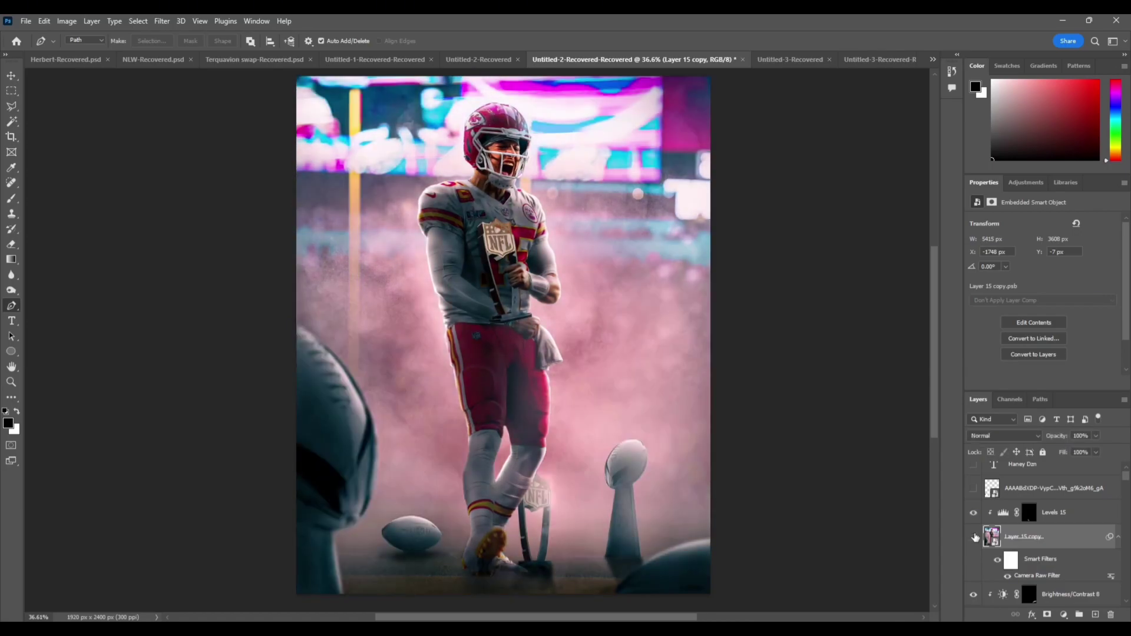
{"action": "left_click", "coordinate": [975, 537]}
{"action": "left_click", "coordinate": [975, 537]}
{"action": "scroll", "coordinate": [1060, 517], "scroll_direction": "up", "scroll_amount": 1}
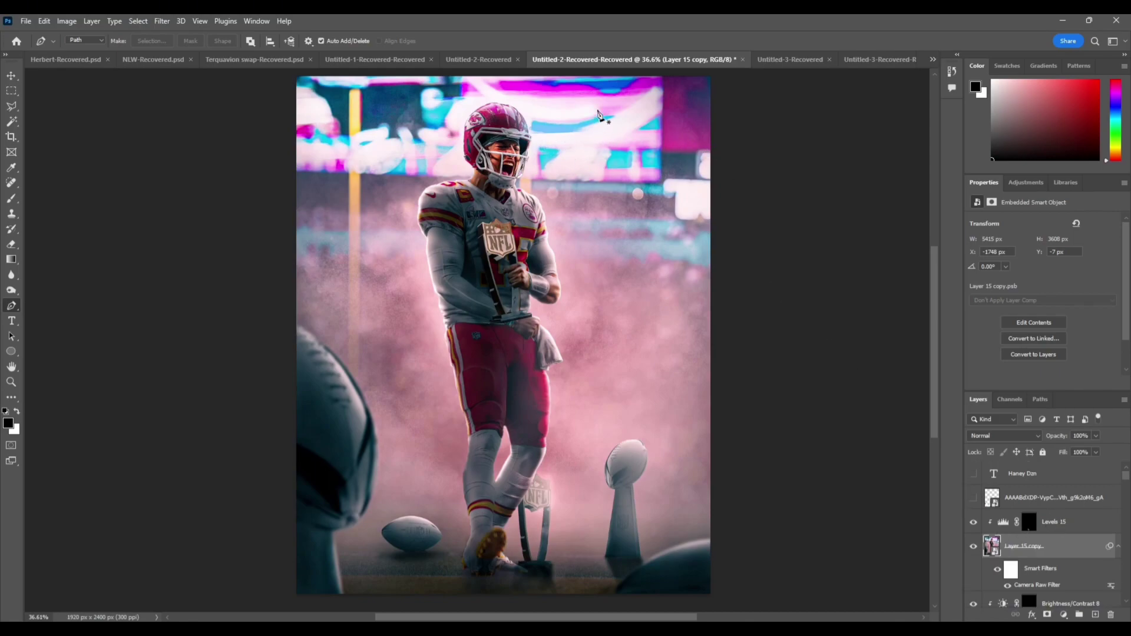
{"action": "key", "text": "alt"}
{"action": "key", "text": "alt"}
Step: Turn on visibility of the signature text layer
{"action": "left_click", "coordinate": [974, 474]}
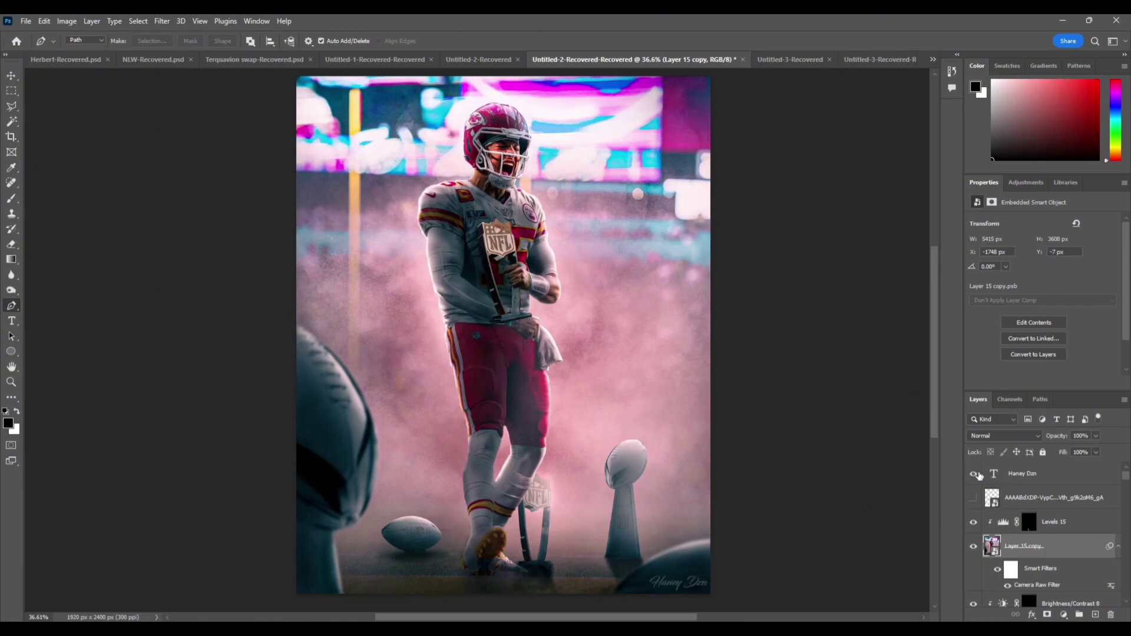